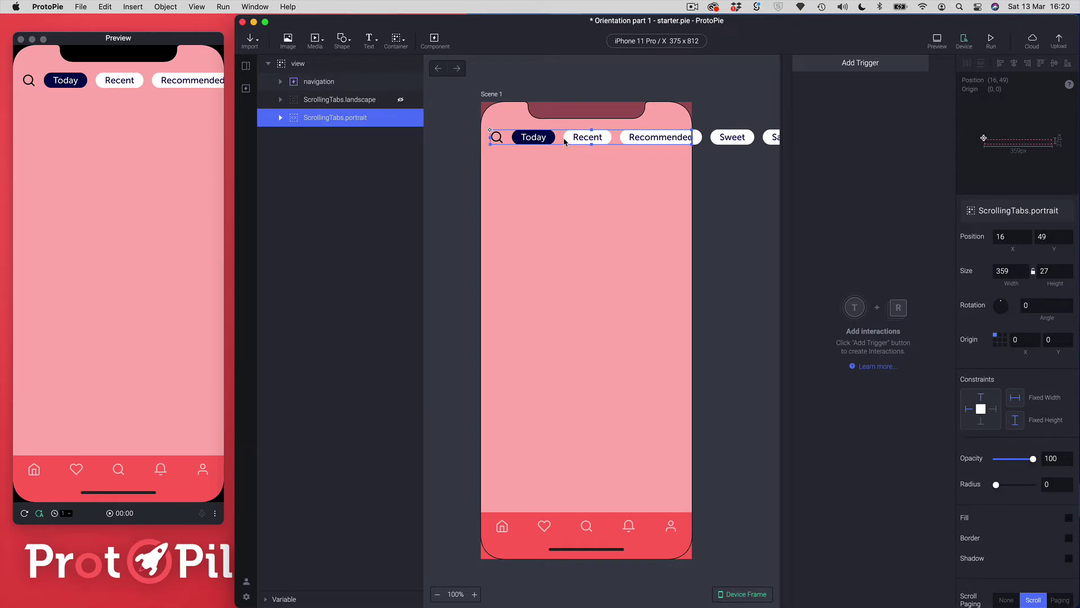
# - Try rotating the ScrollingTabs.portrait container to 90 degrees and moving it to about X 182, Y 87
pyautogui.click(1026, 307)
pyautogui.write('9')
pyautogui.press('Return')
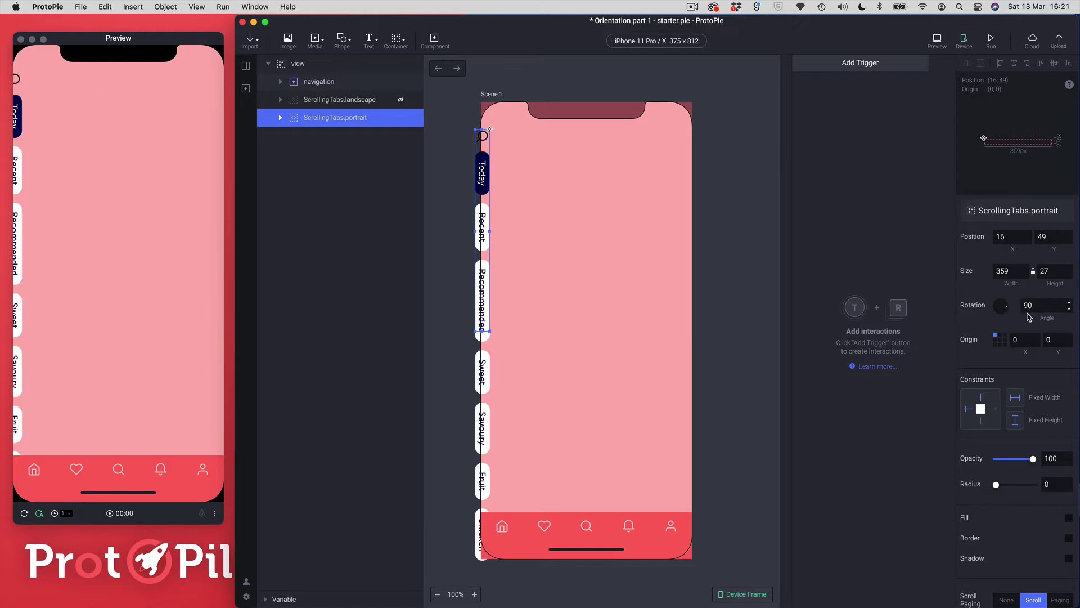
pyautogui.moveTo(504, 186); pyautogui.dragTo(584, 207)
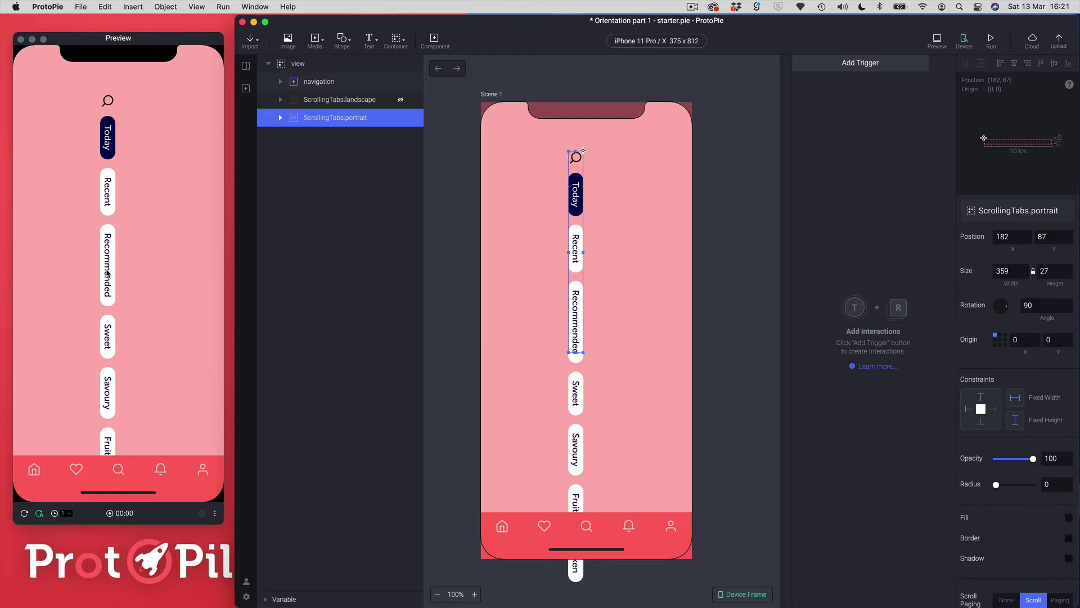
# - Test vertical scrolling of the rotated portrait tabs in the preview
pyautogui.click(106, 196)
pyautogui.moveTo(106, 195); pyautogui.dragTo(115, 285)
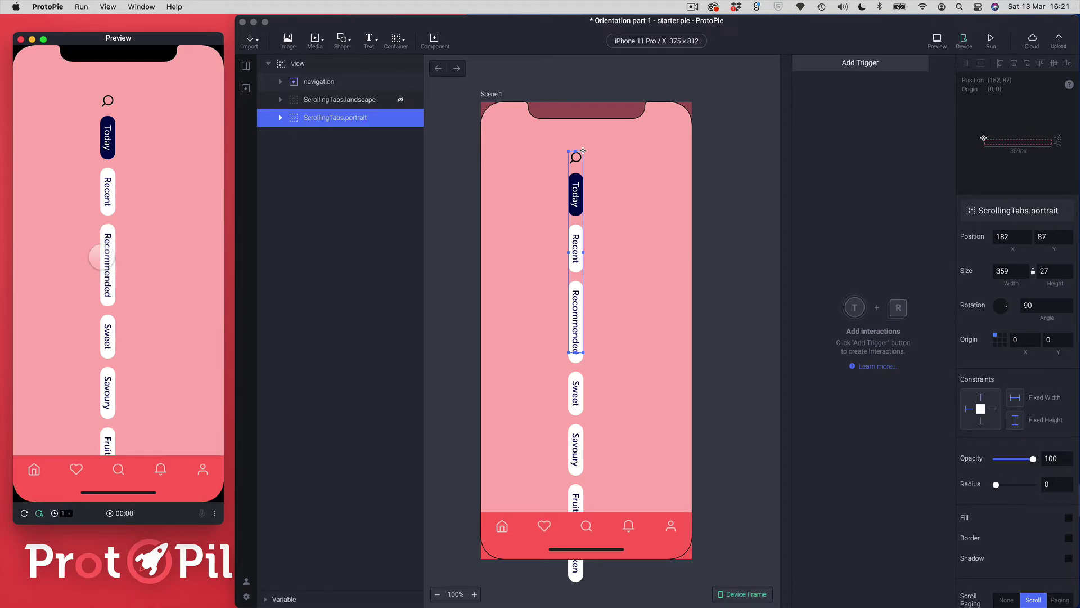
pyautogui.moveTo(103, 256); pyautogui.dragTo(118, 207)
# - Undo the move and the rotation of the ScrollingTabs.portrait container
pyautogui.click(340, 167)
pyautogui.press('super+z')
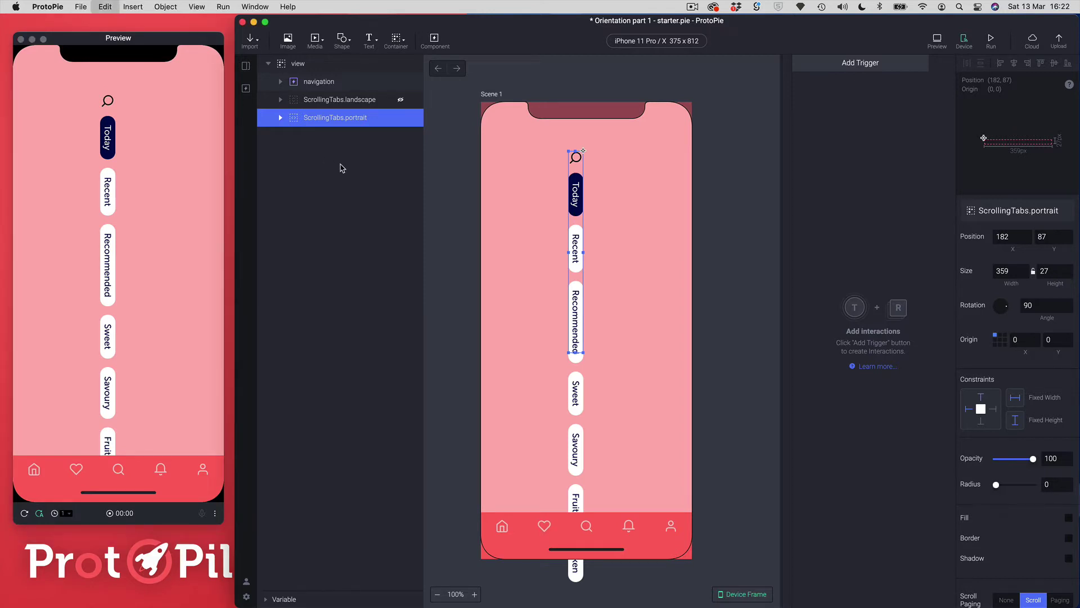
pyautogui.press('super+z')
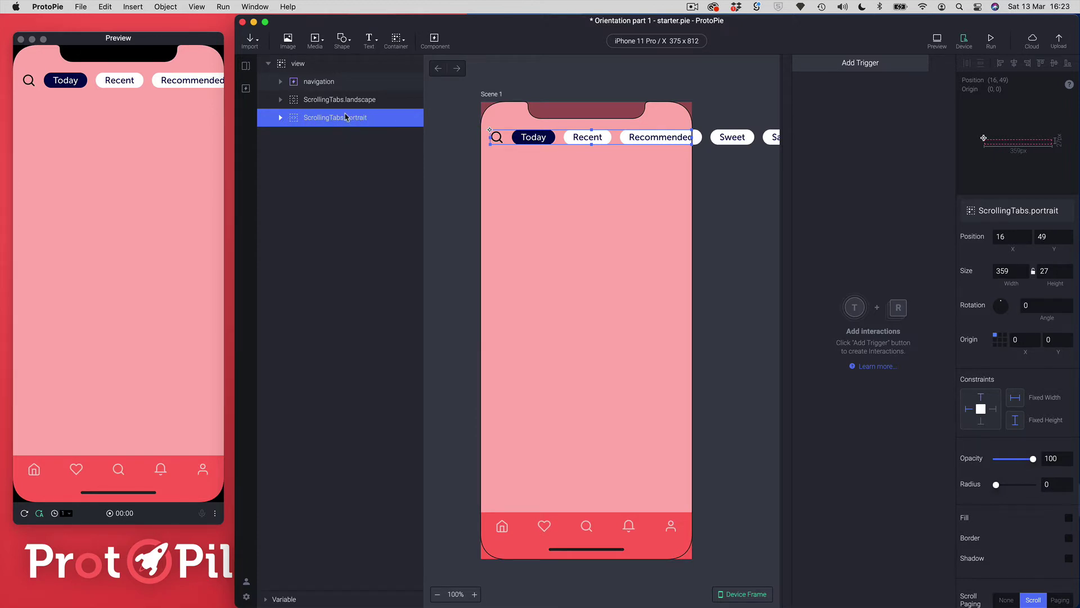
# - Hide the ScrollingTabs.landscape layer and test horizontal scrolling of the portrait tabs in the preview
pyautogui.click(183, 109)
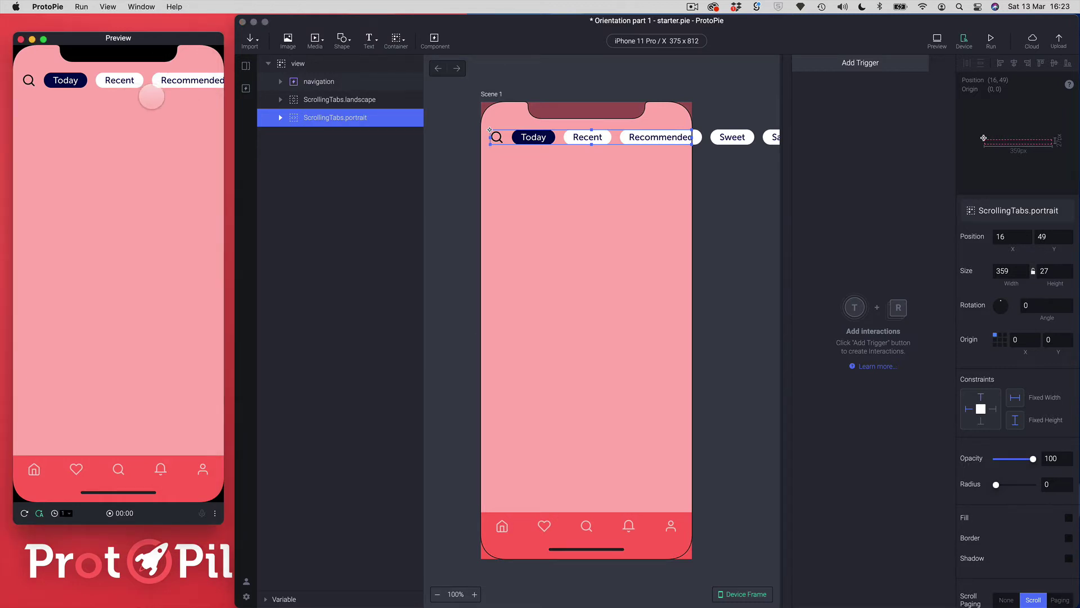
pyautogui.moveTo(180, 76); pyautogui.dragTo(140, 86)
pyautogui.click(406, 106)
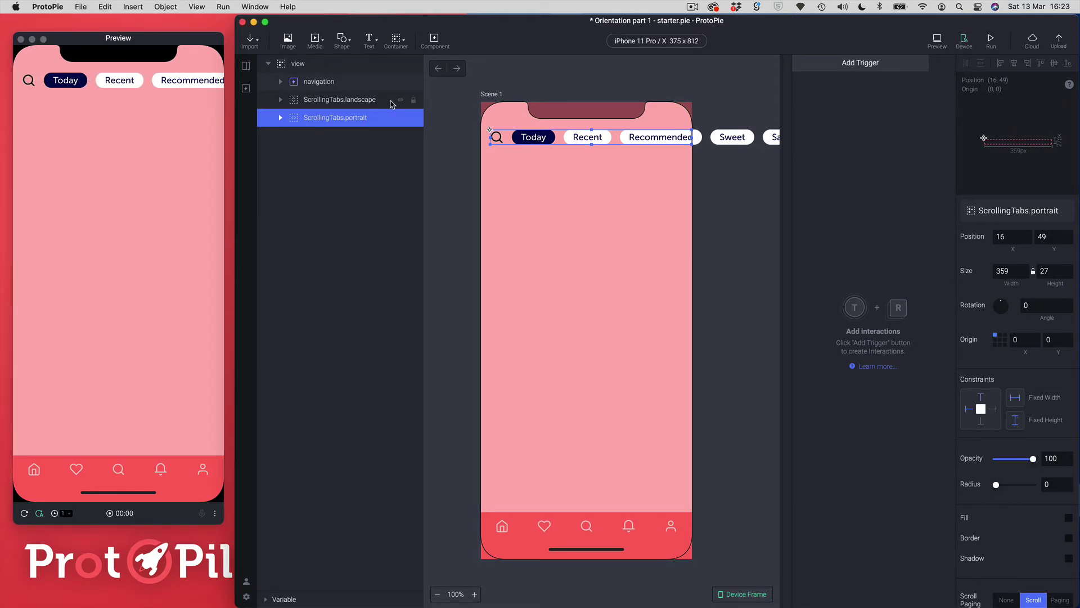
pyautogui.click(399, 103)
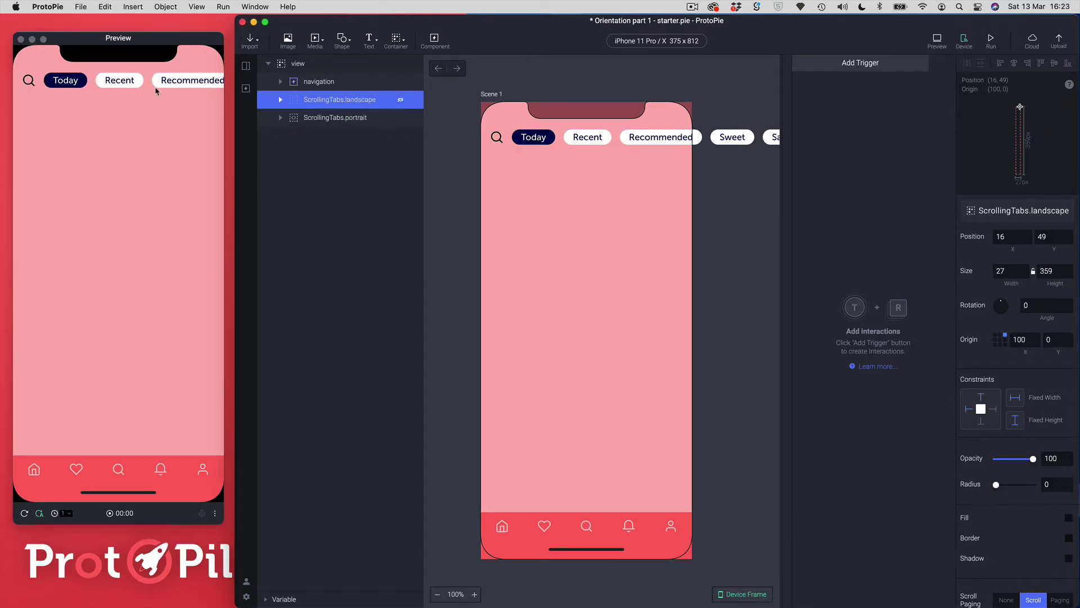
pyautogui.click(160, 104)
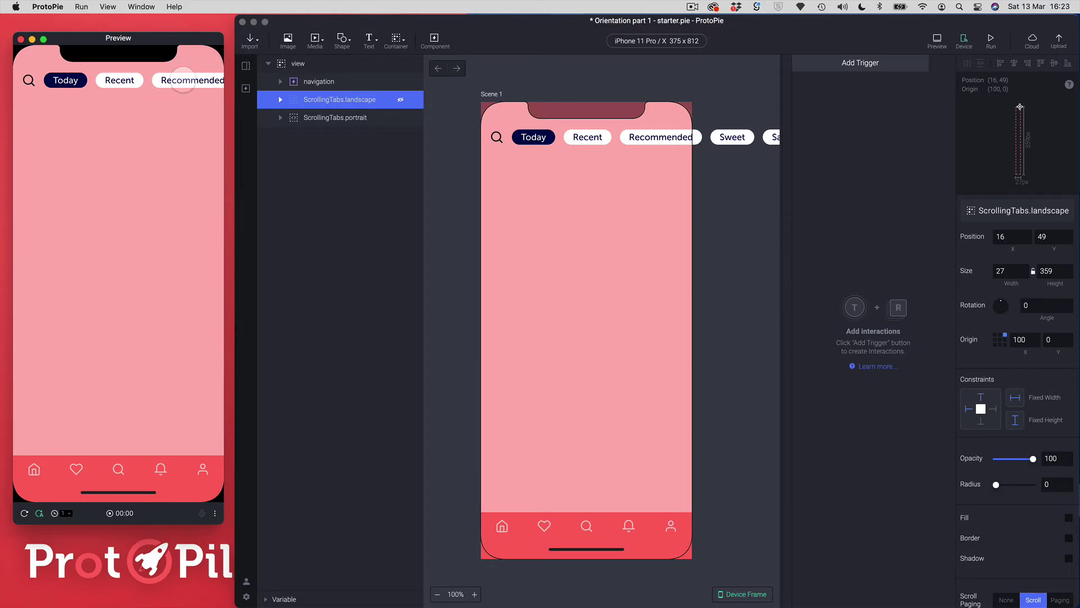
pyautogui.moveTo(184, 81); pyautogui.dragTo(161, 86)
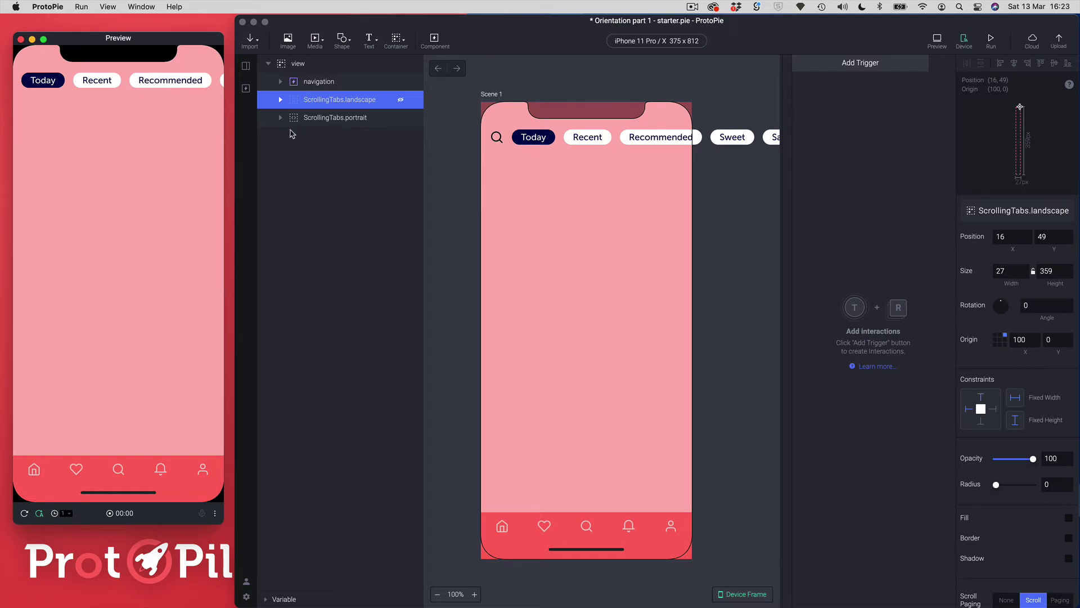
# - Hide the ScrollingTabs.portrait layer and show the ScrollingTabs.landscape layer
pyautogui.click(336, 122)
pyautogui.click(325, 122)
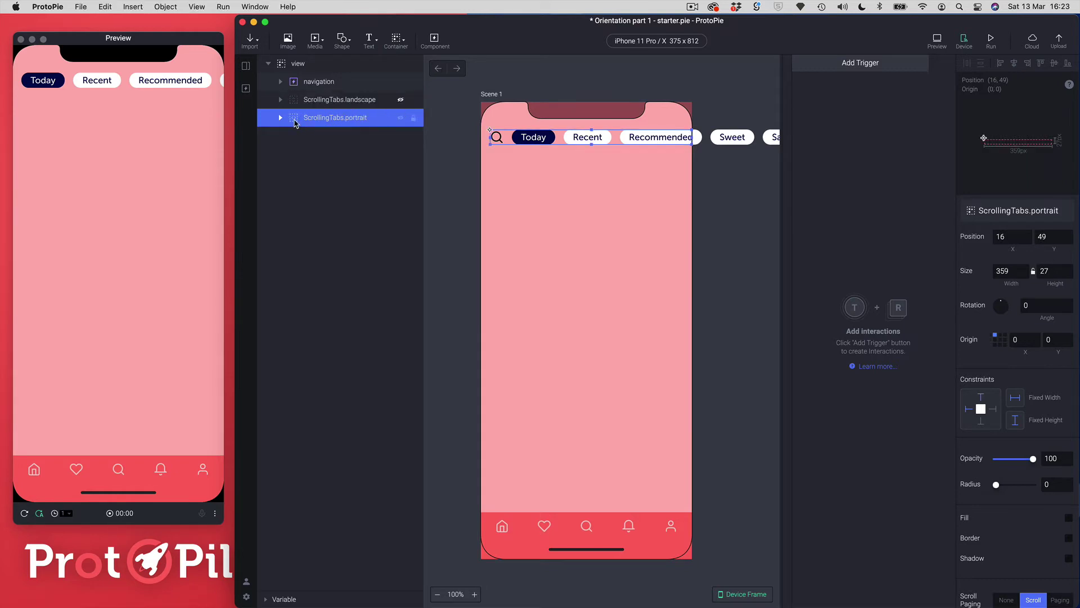
pyautogui.click(399, 119)
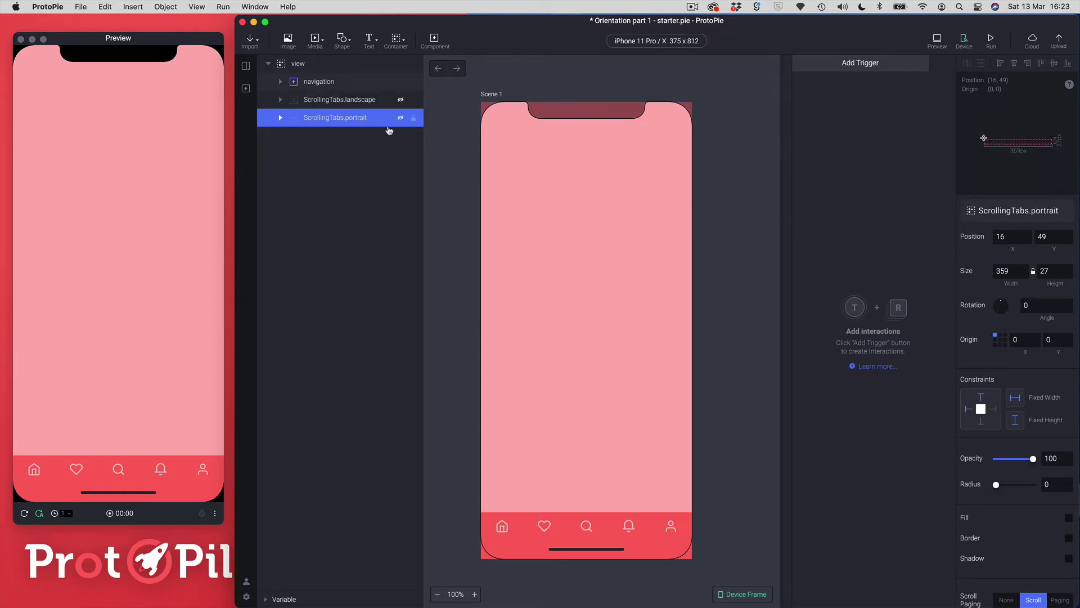
pyautogui.click(401, 100)
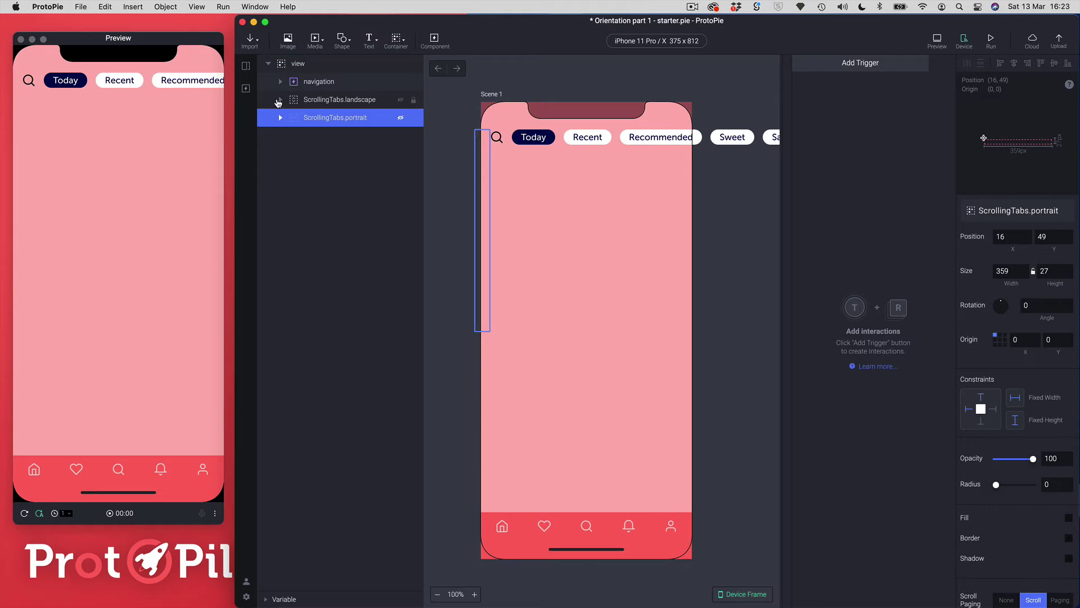
# - Expand the ScrollingTabs.landscape container and set its own rotation to 270 degrees
pyautogui.click(281, 100)
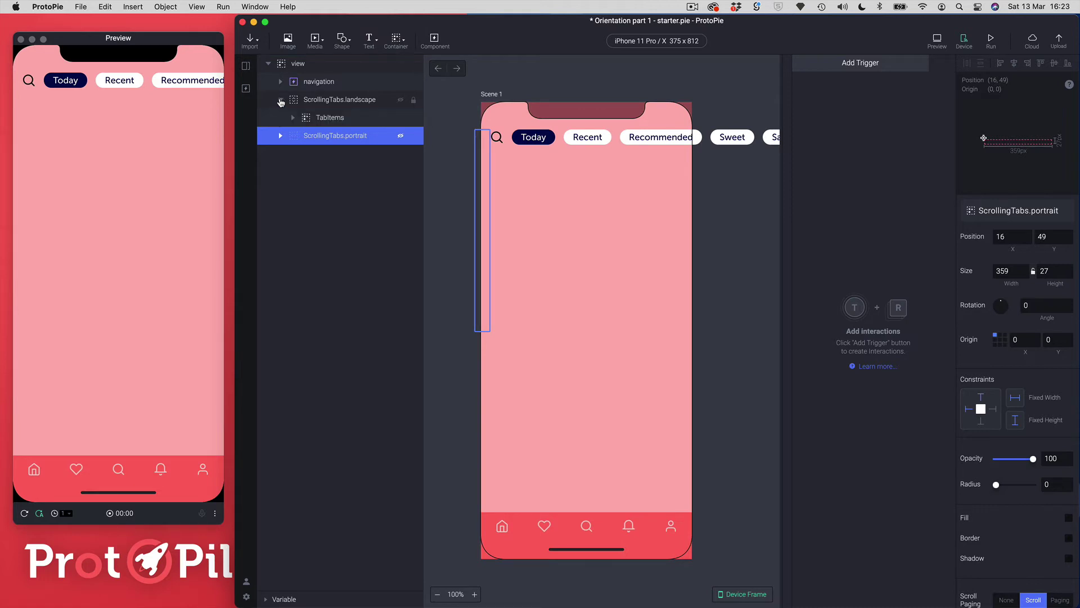
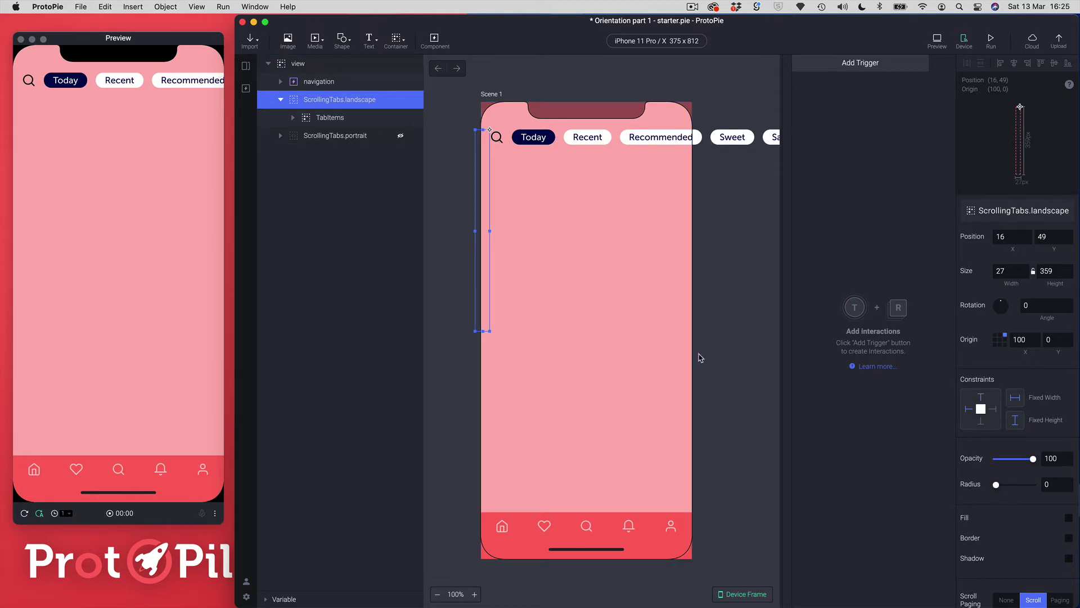
pyautogui.click(282, 100)
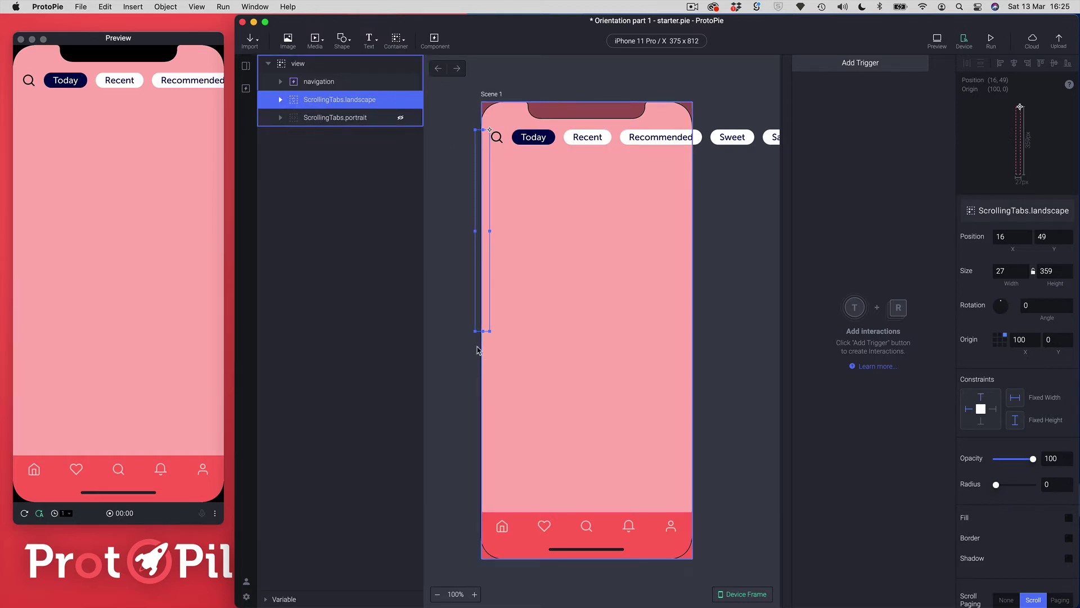
pyautogui.click(281, 99)
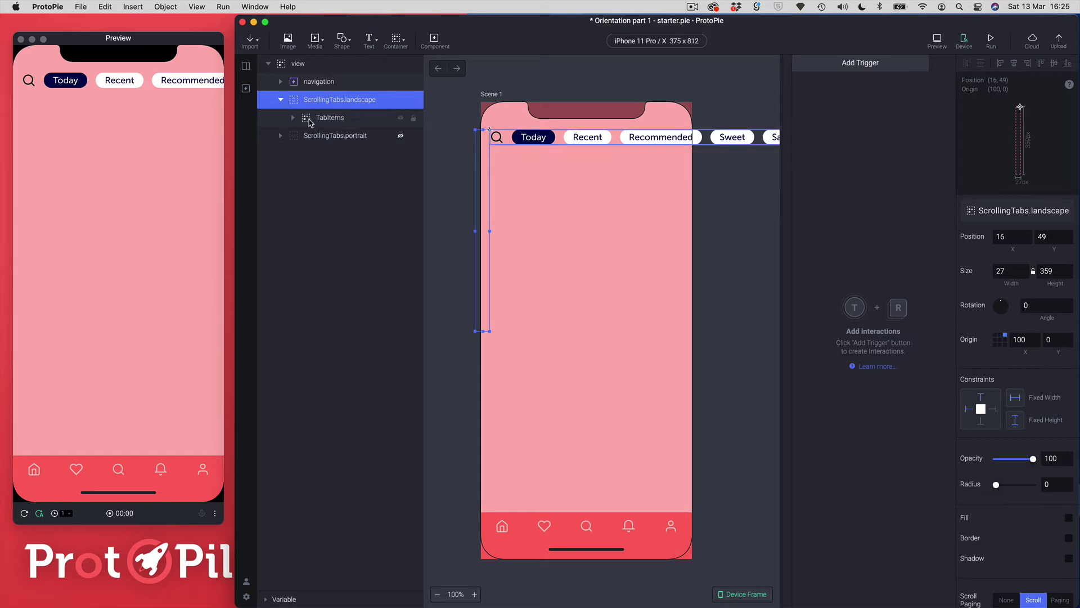
pyautogui.click(310, 122)
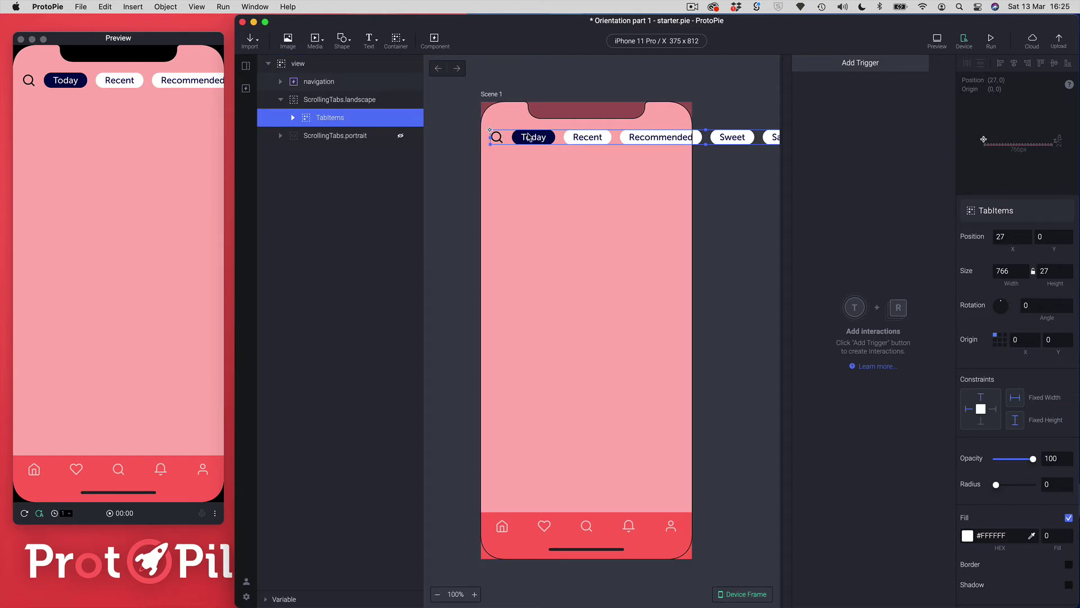
pyautogui.click(297, 105)
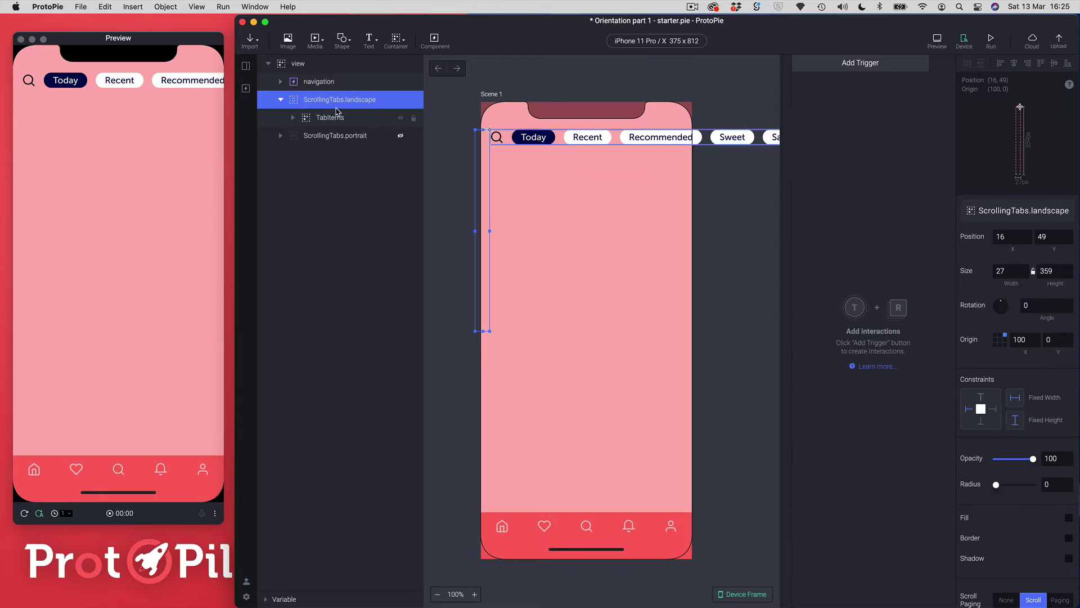
pyautogui.click(1046, 308)
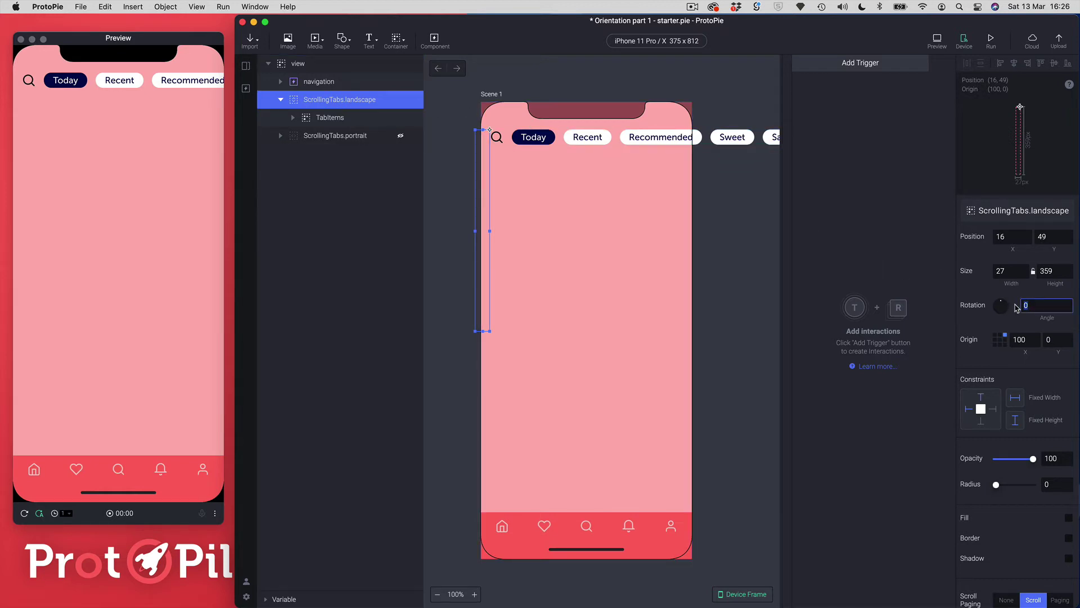
pyautogui.write('270')
pyautogui.press('Return')
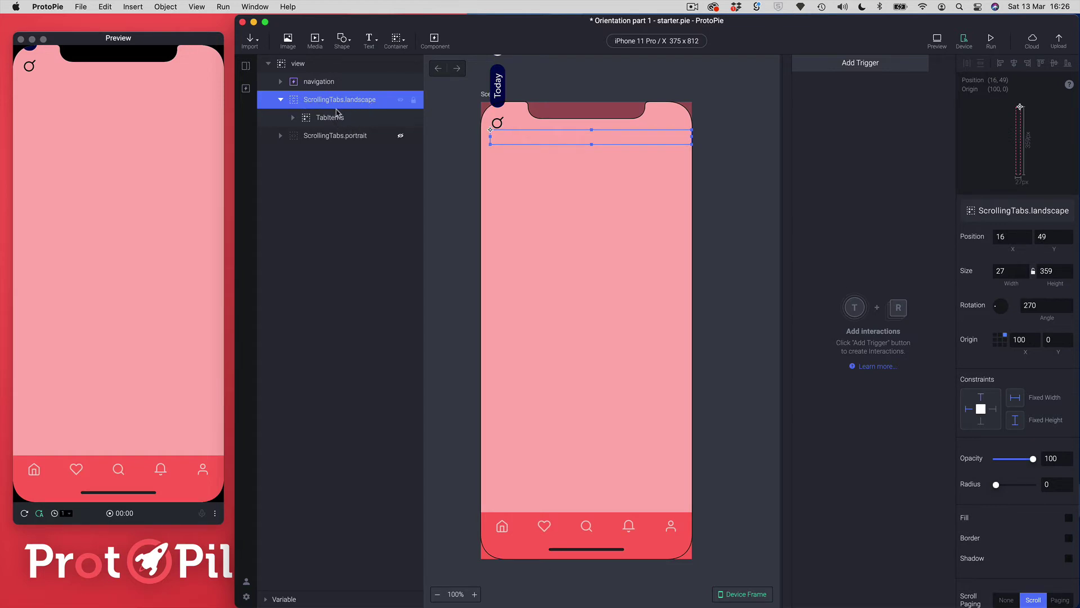
# - Set the rotation of the nested TabItems container to 90 degrees and collapse the ScrollingTabs.landscape container
pyautogui.click(318, 119)
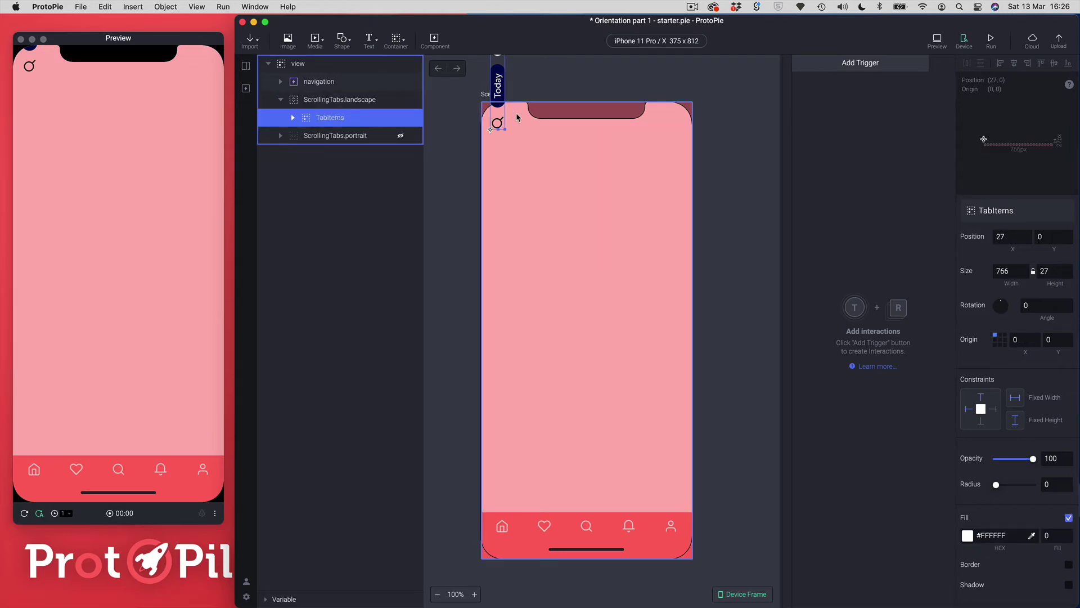
pyautogui.scroll(5, 509, 118)
pyautogui.scroll(7, 513, 129)
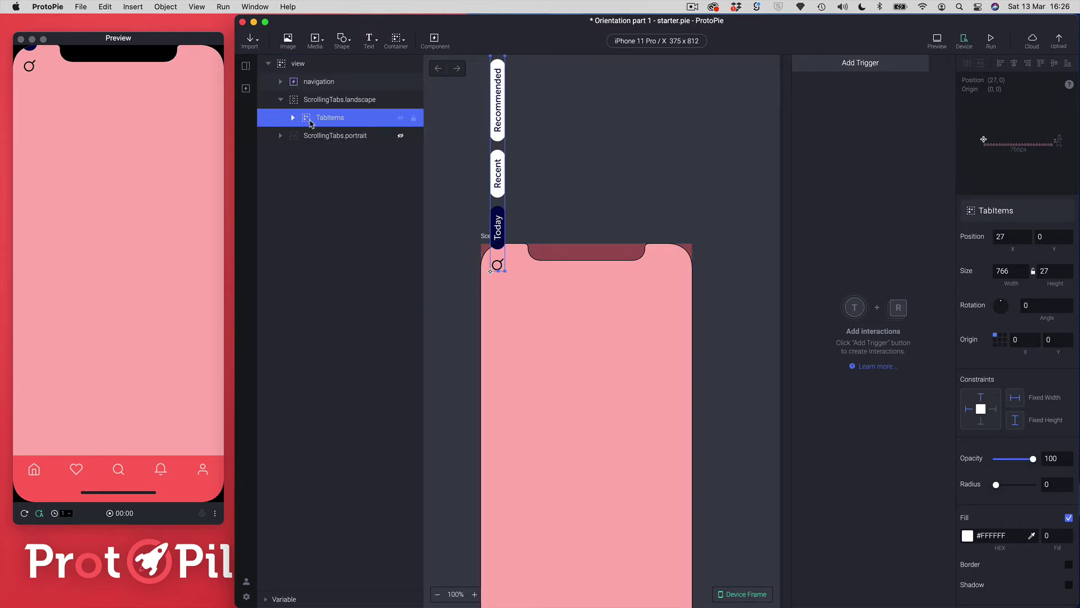
pyautogui.click(1032, 309)
pyautogui.write('9')
pyautogui.press('Return')
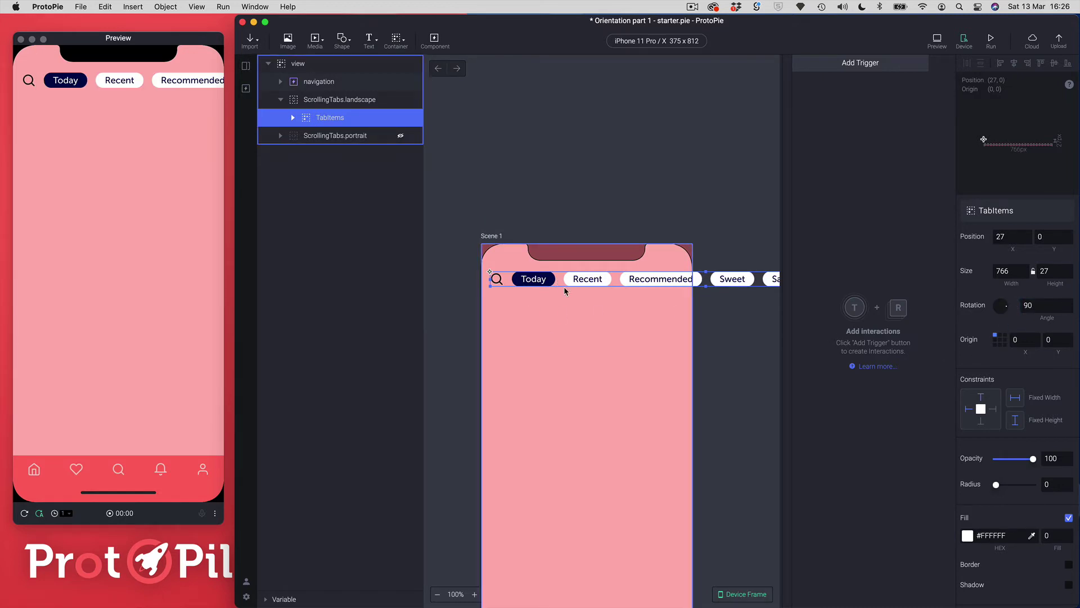
pyautogui.click(299, 101)
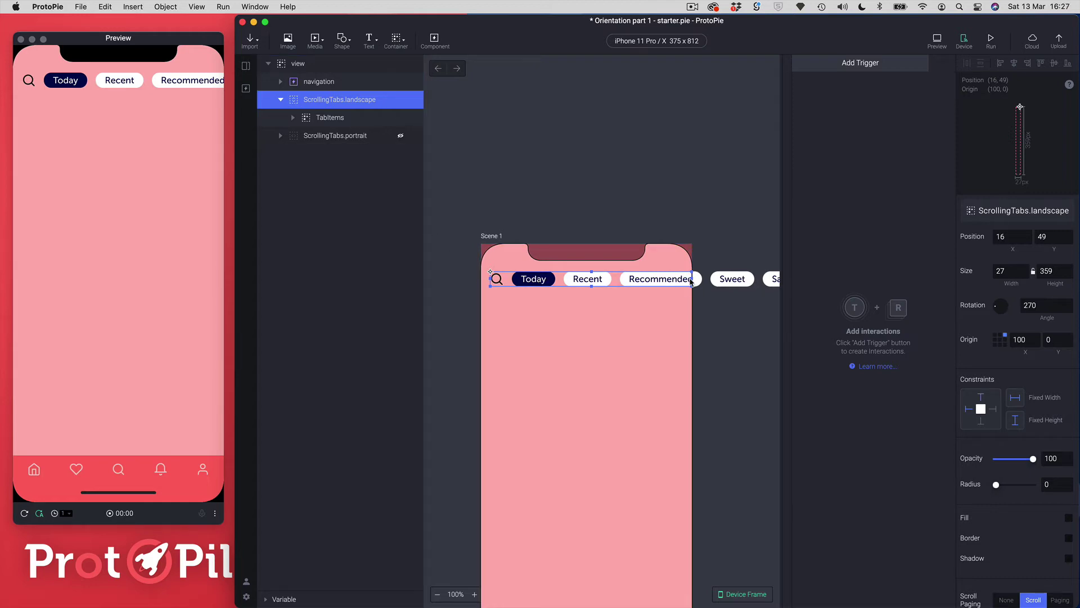
pyautogui.click(318, 121)
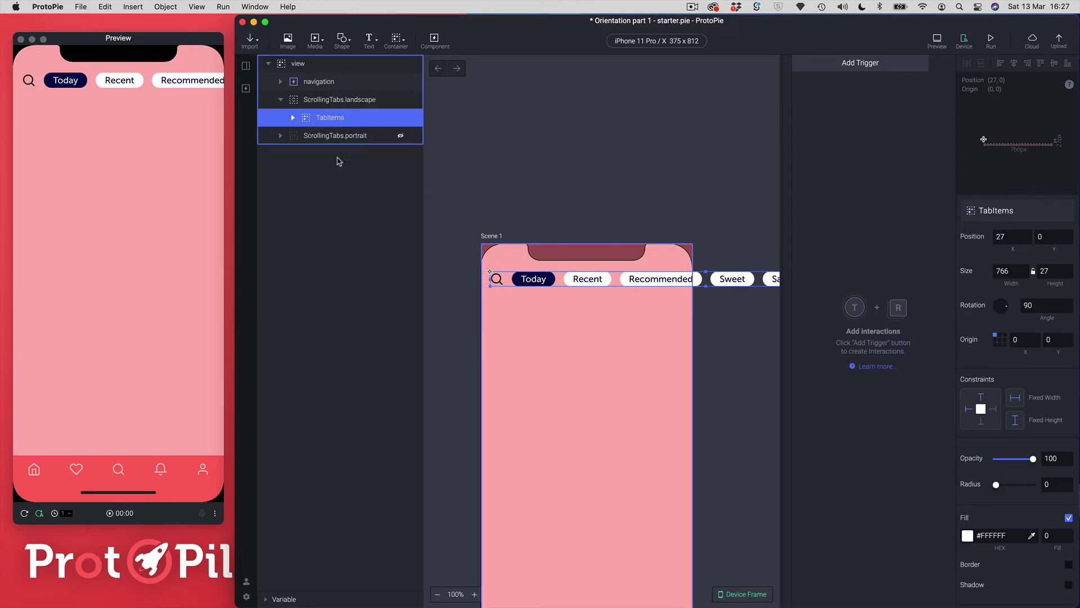
pyautogui.click(281, 100)
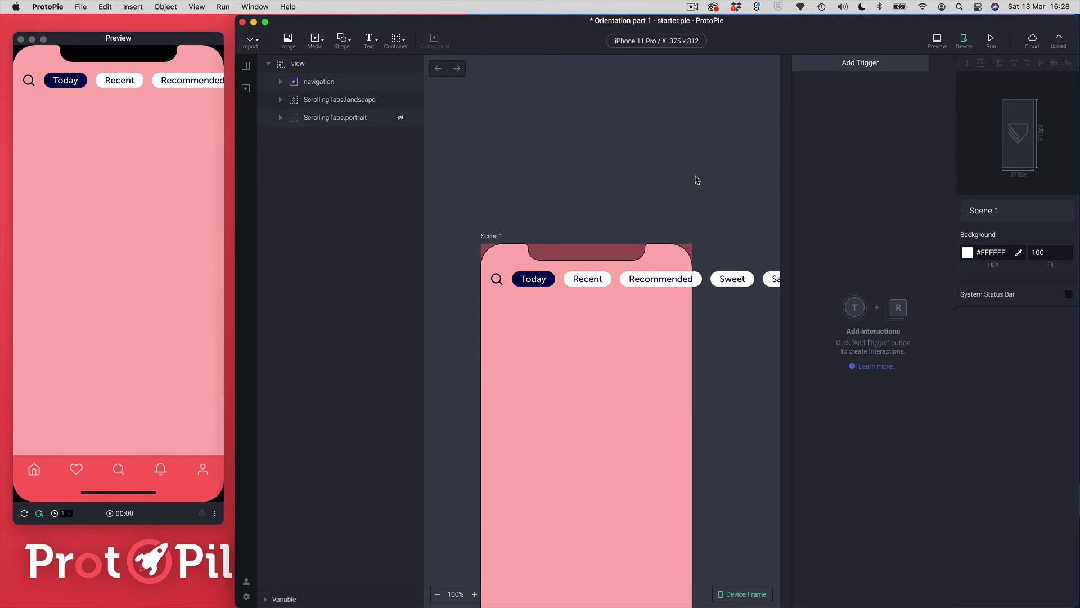
# - Add a Tilt sensor trigger to the scene and set its axis to Z
pyautogui.click(842, 65)
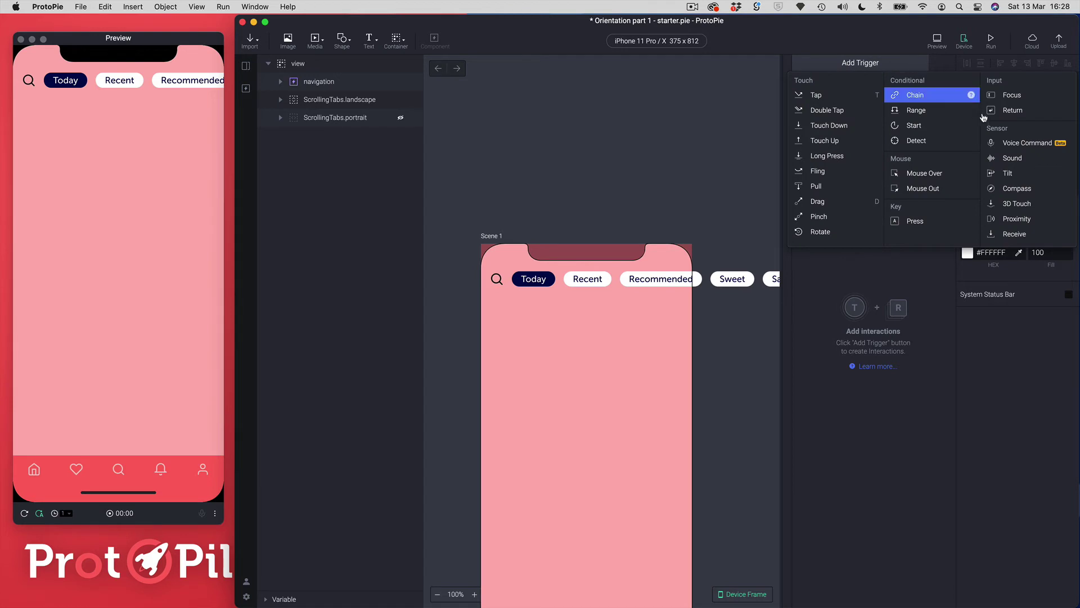
pyautogui.click(1007, 174)
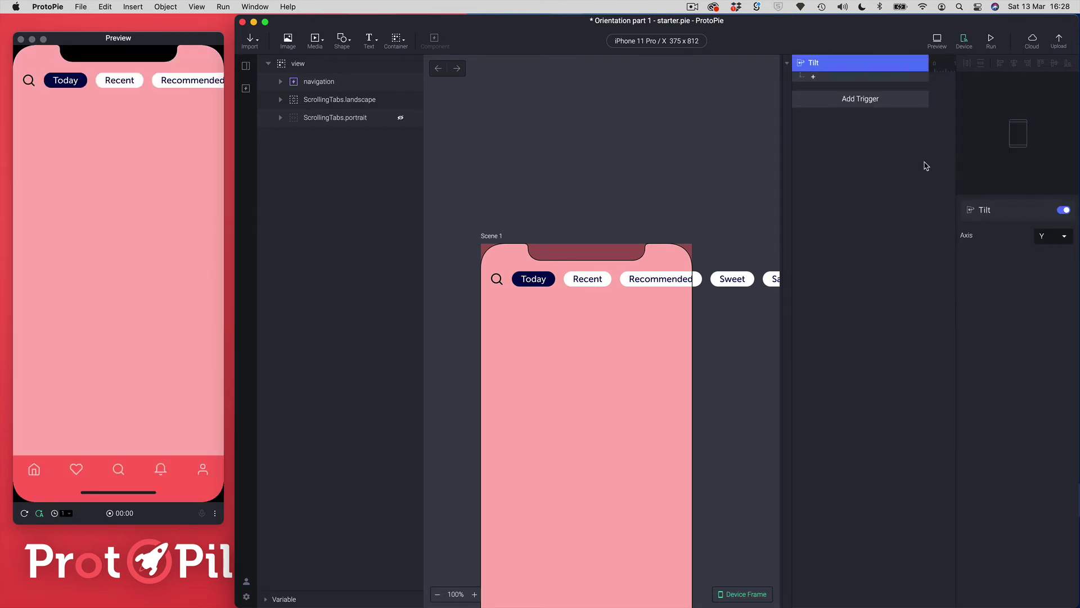
pyautogui.click(1067, 240)
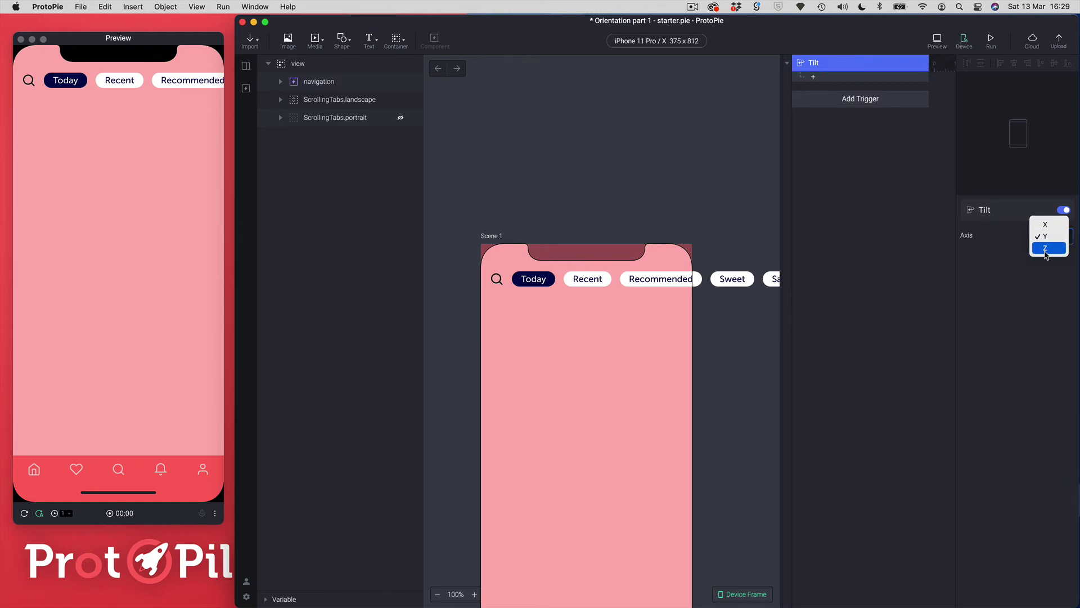
pyautogui.click(1047, 251)
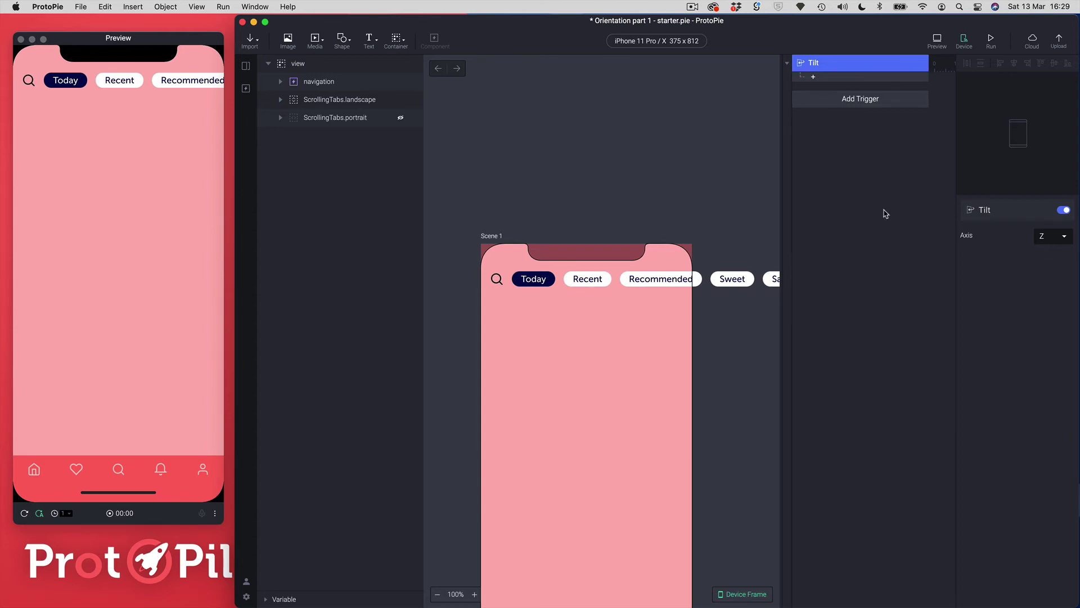
# - Add a Rotate response to the Tilt trigger and assign it to the view layer
pyautogui.click(813, 77)
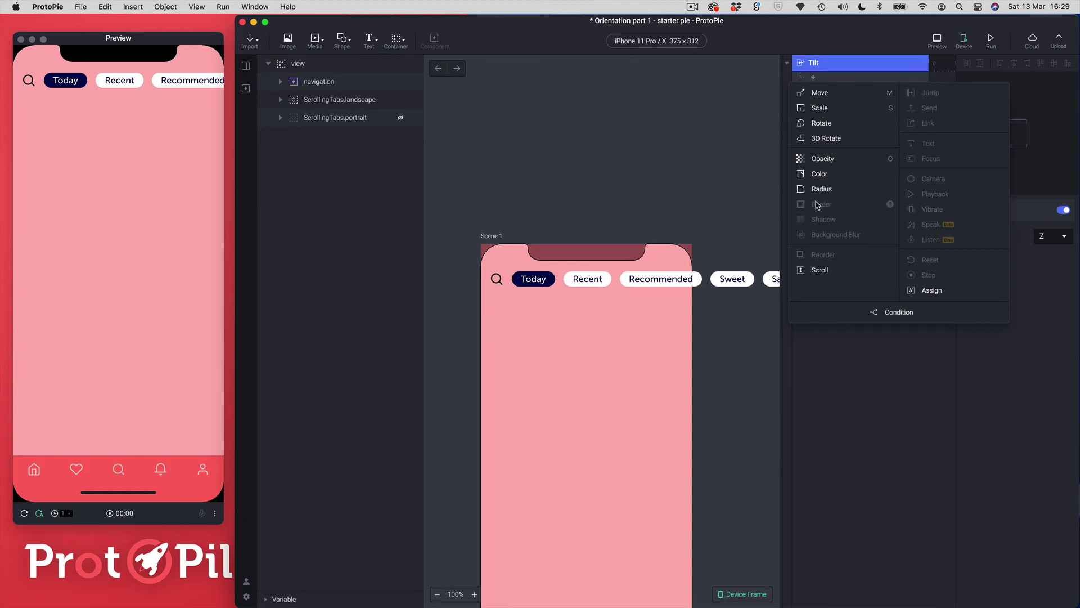
pyautogui.click(821, 129)
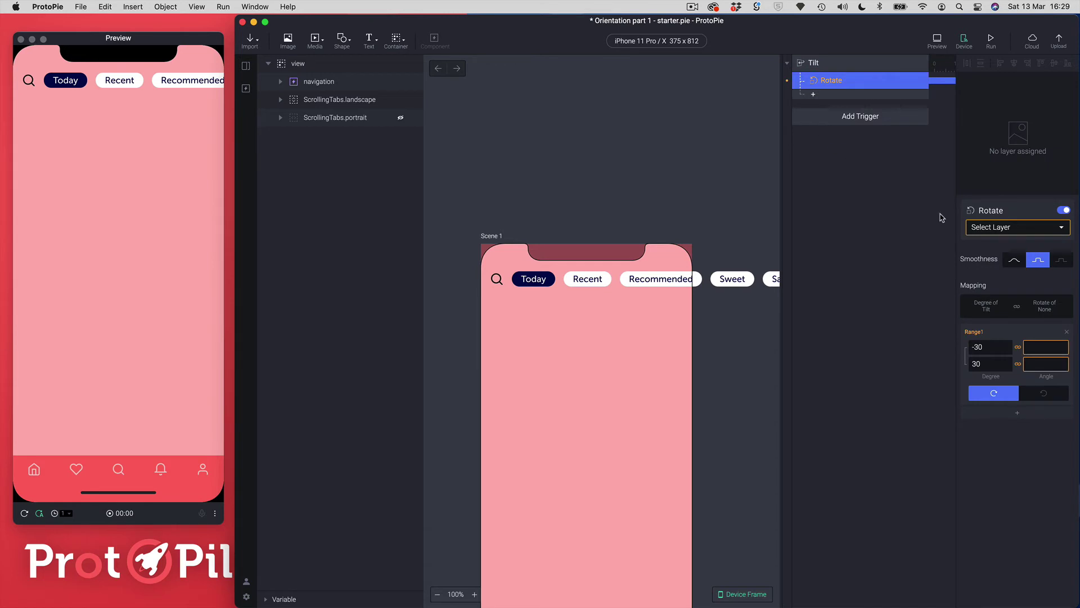
pyautogui.click(982, 229)
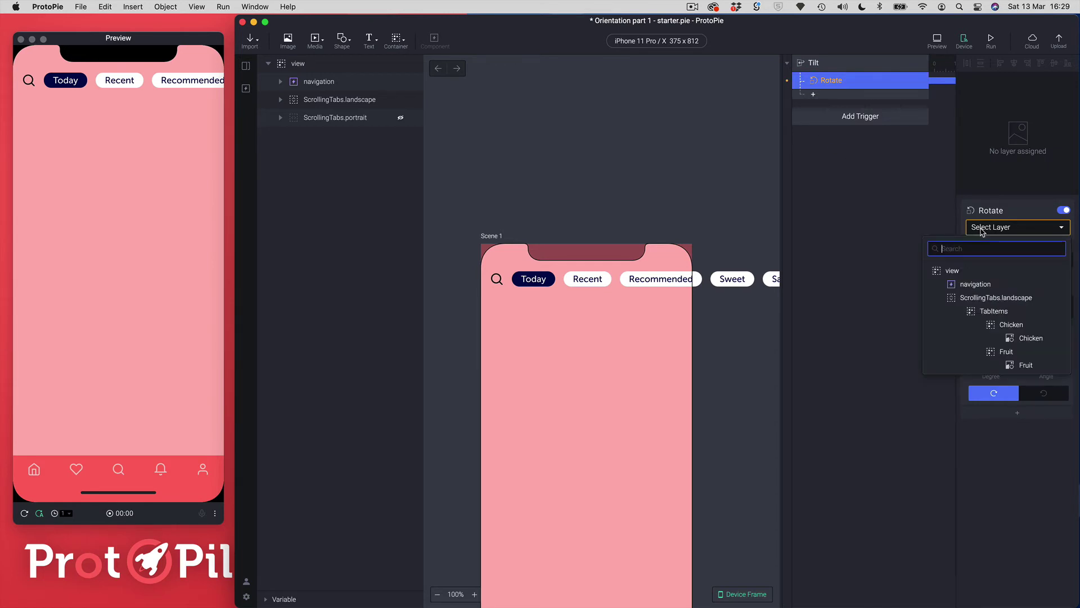
pyautogui.click(938, 274)
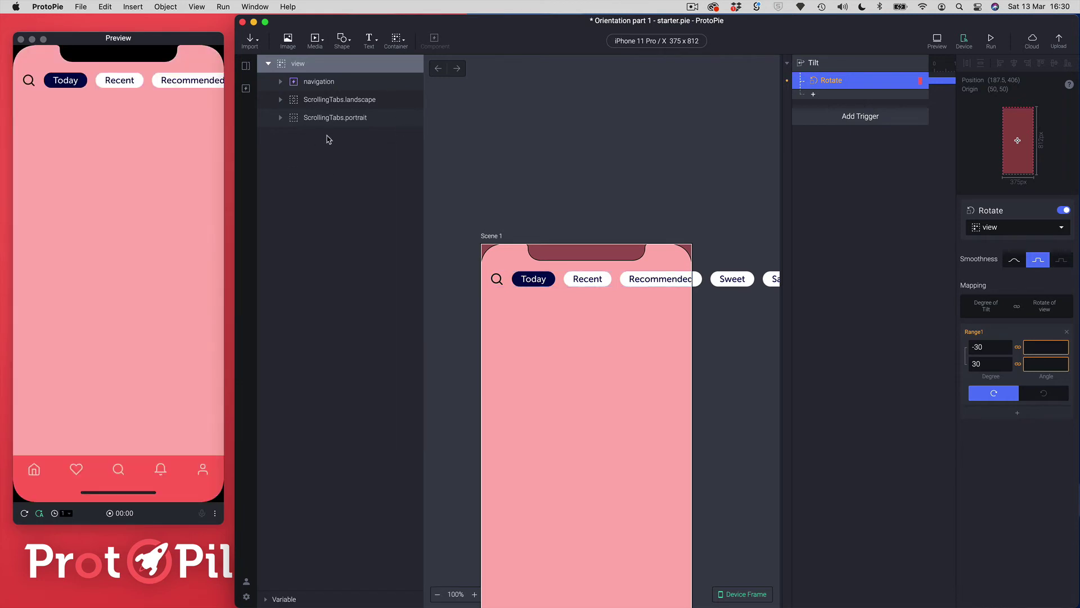
# - Set the opacity of the ScrollingTabs.landscape container to 0
pyautogui.click(289, 106)
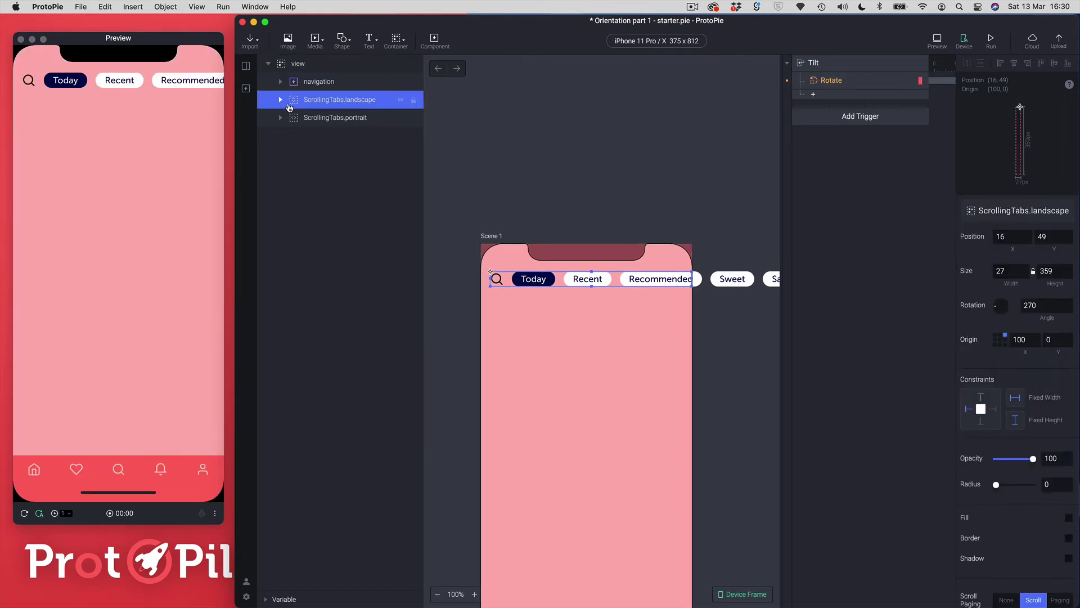
pyautogui.click(280, 100)
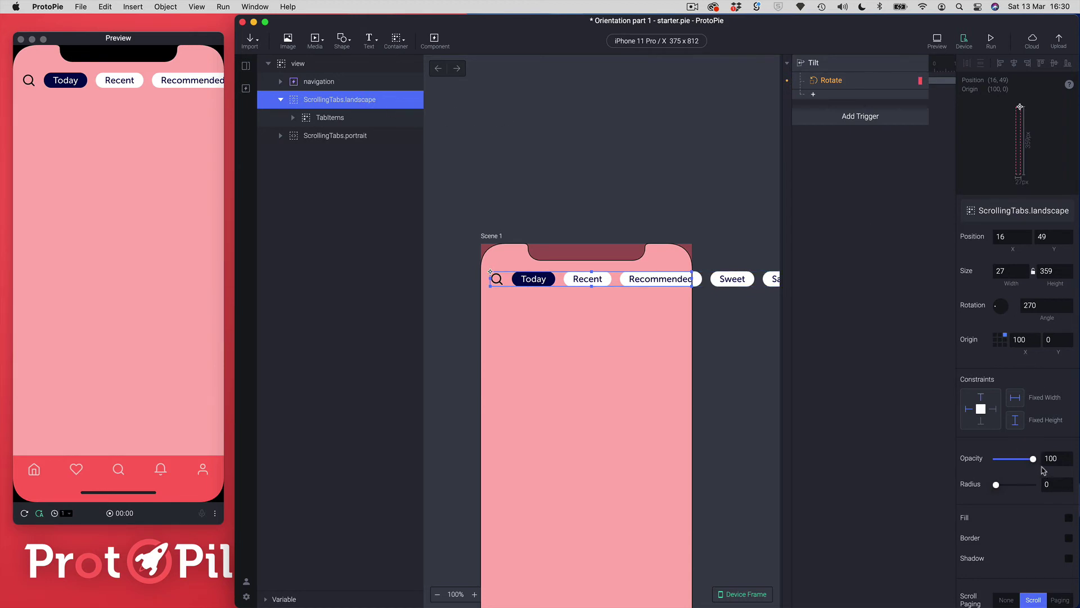
pyautogui.moveTo(1035, 462); pyautogui.dragTo(977, 464)
pyautogui.click(281, 100)
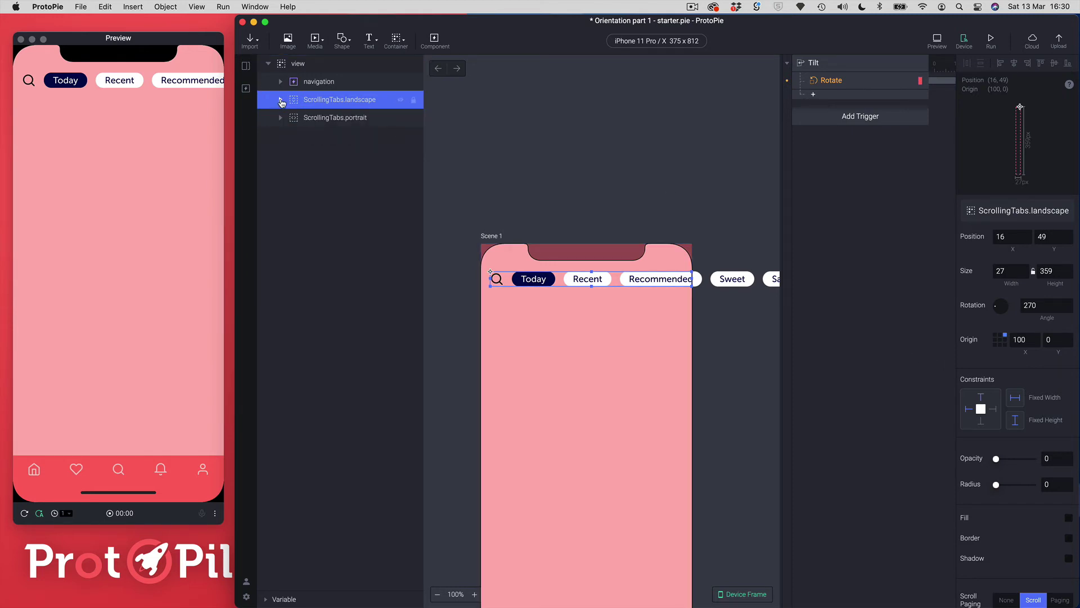
# - Map the view's Rotate response so tilting from 40 to 60 degrees changes its angle from 0 to 90
pyautogui.click(848, 81)
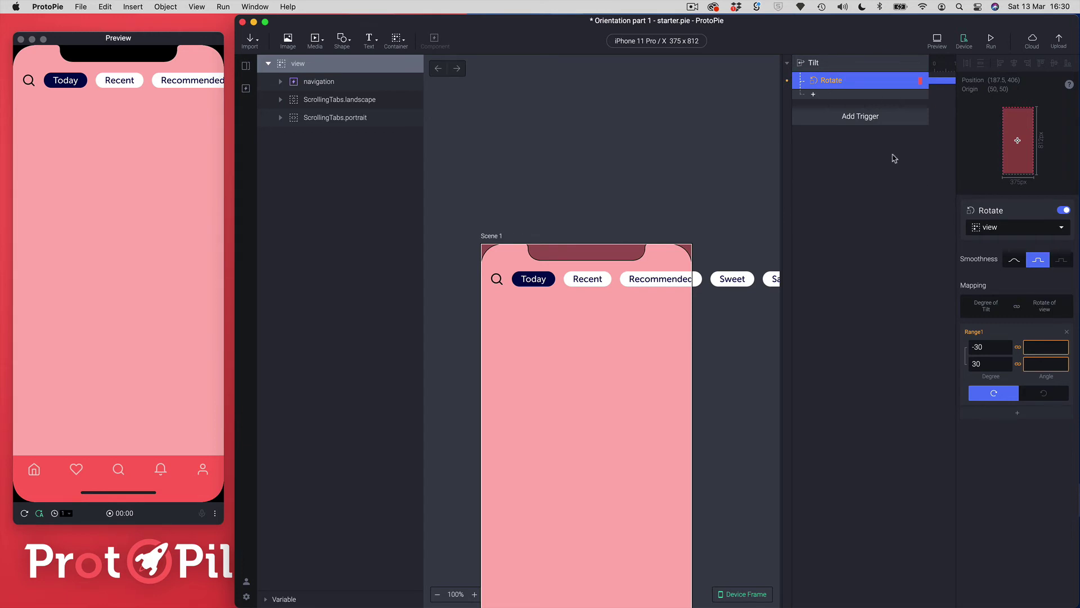
pyautogui.click(1045, 346)
pyautogui.click(1039, 364)
pyautogui.click(988, 349)
pyautogui.write('40')
pyautogui.click(996, 363)
pyautogui.click(1037, 345)
pyautogui.write('0')
pyautogui.click(1035, 367)
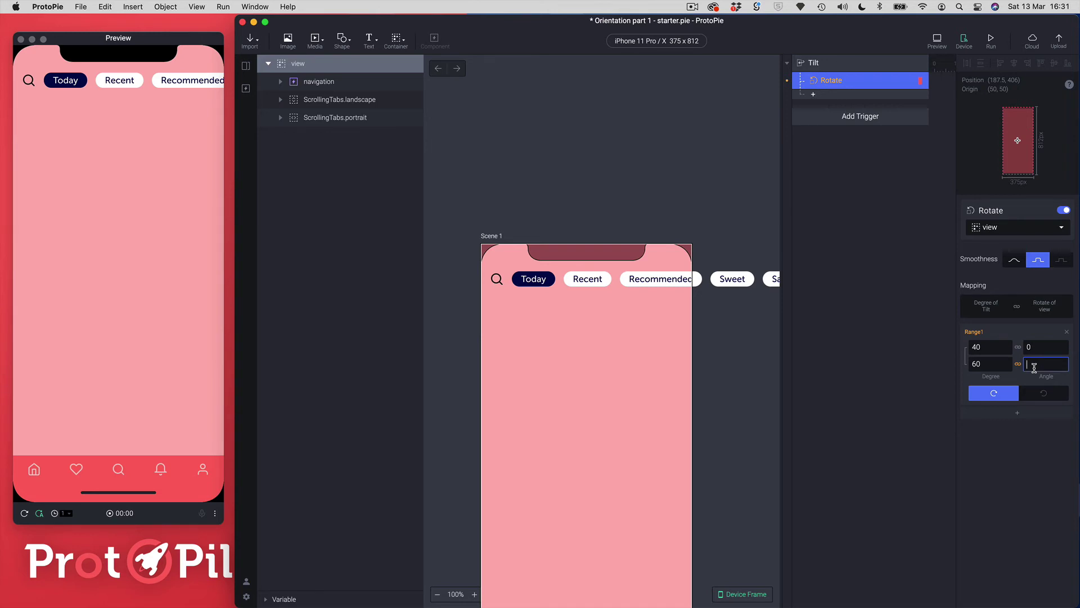
pyautogui.write('90')
# - Add a Scale response for the view layer to the Tilt trigger, with a tilt range of 40 to 60 degrees
pyautogui.click(825, 94)
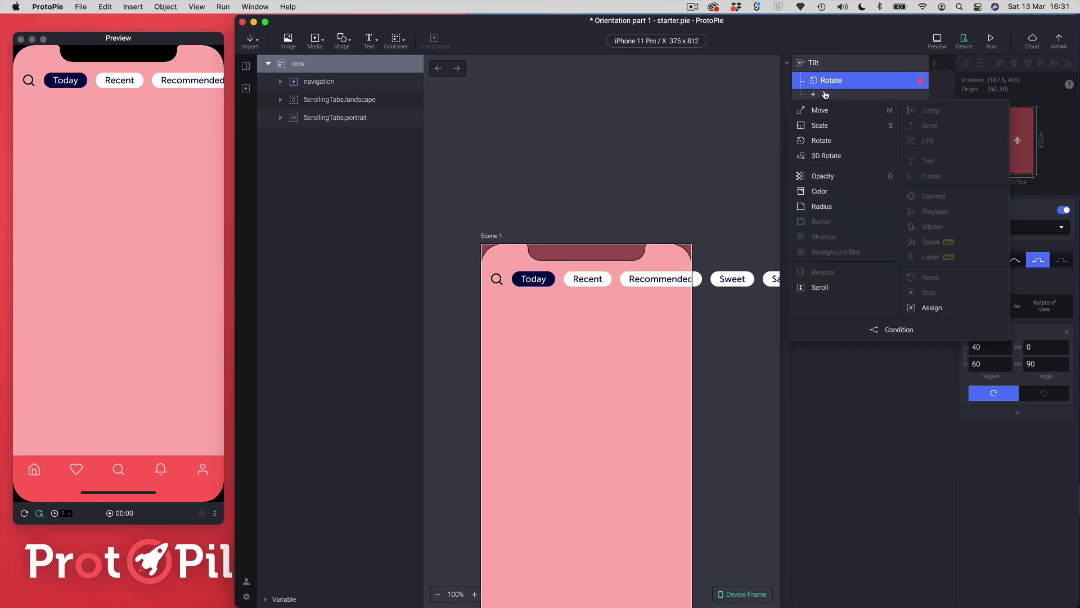
pyautogui.click(821, 125)
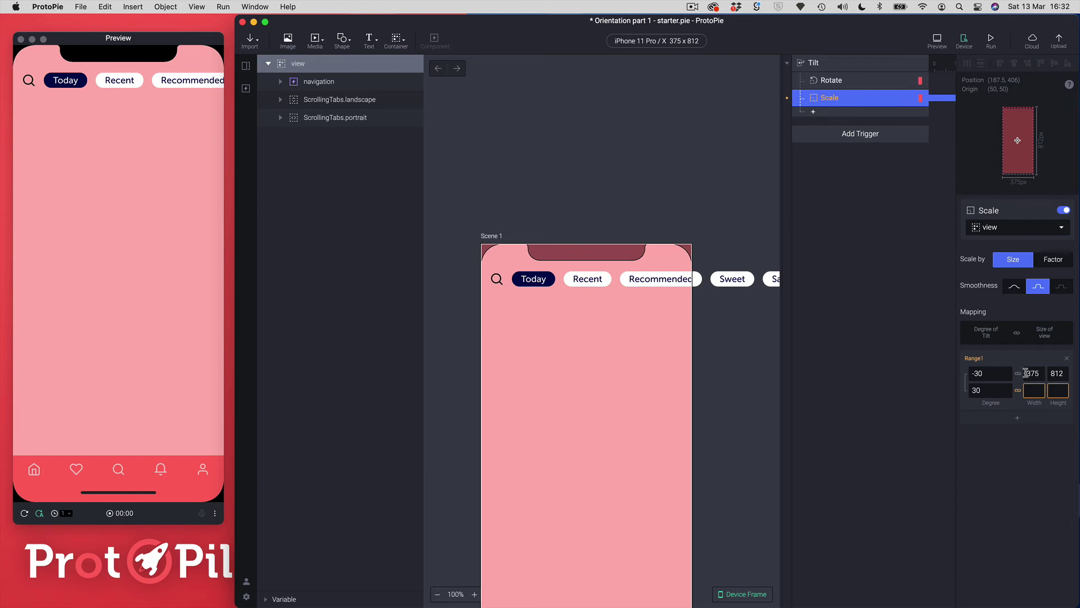
pyautogui.click(970, 372)
pyautogui.write('-40')
pyautogui.press('Tab')
pyautogui.click(968, 389)
pyautogui.write('60')
# - Set the view's scaled size at 60 degrees of tilt to 812 wide by 375 high
pyautogui.click(1035, 375)
pyautogui.click(1037, 392)
pyautogui.write('812')
pyautogui.click(1058, 389)
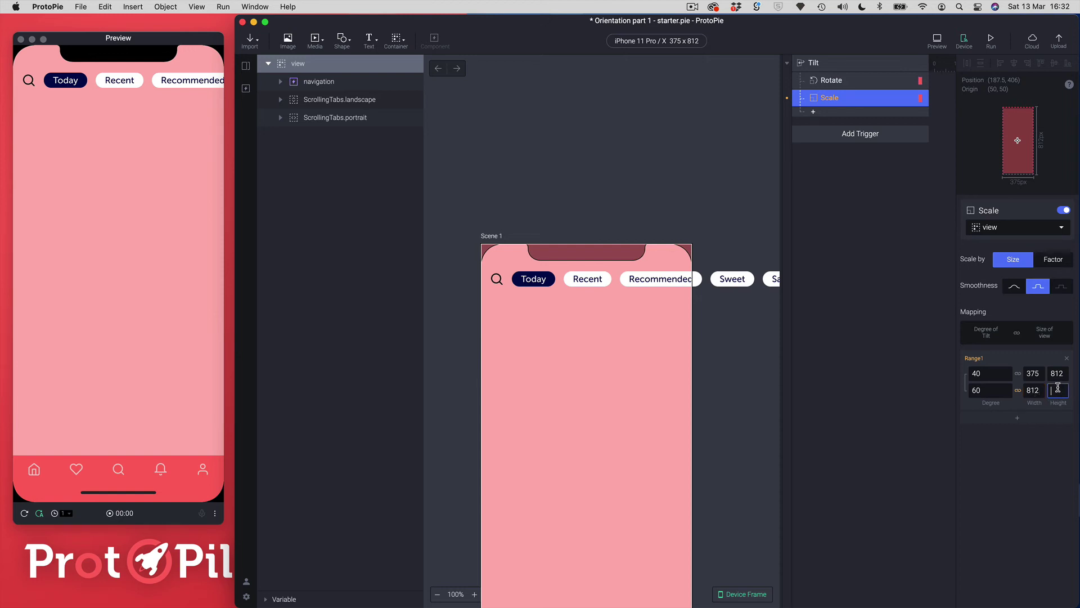
pyautogui.write('375')
pyautogui.press('Return')
pyautogui.click(716, 385)
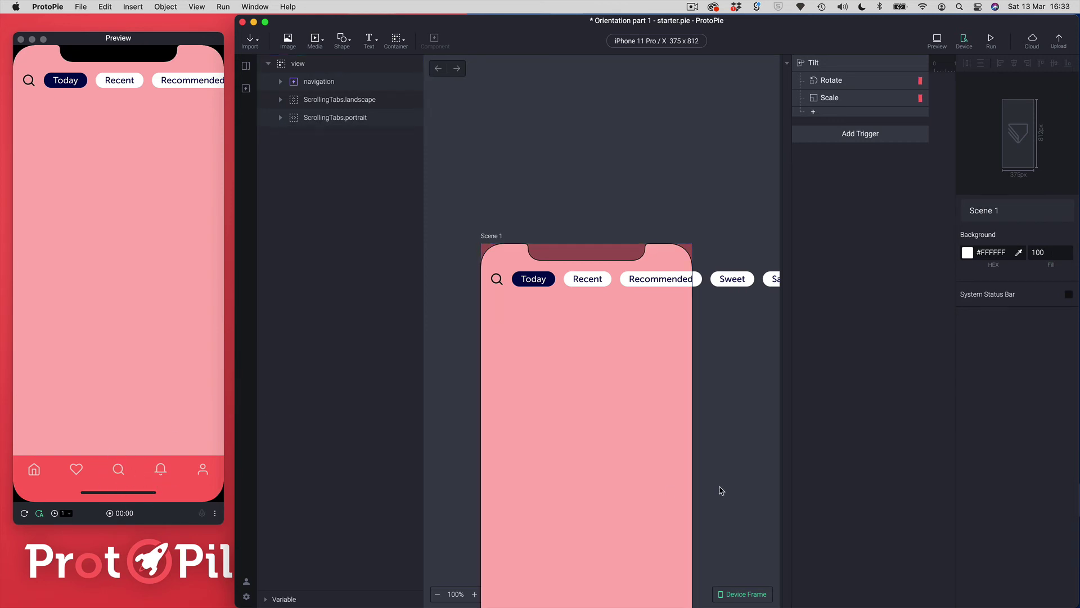
# - Add an Opacity response to the Tilt trigger and assign it to the navigation layer
pyautogui.moveTo(719, 488); pyautogui.dragTo(710, 349)
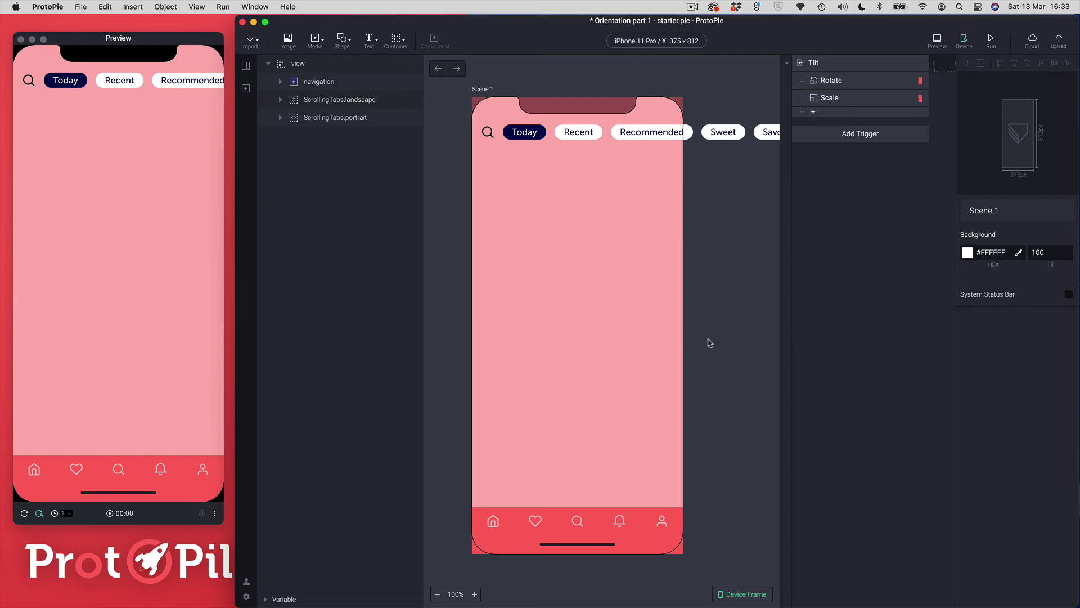
pyautogui.click(826, 113)
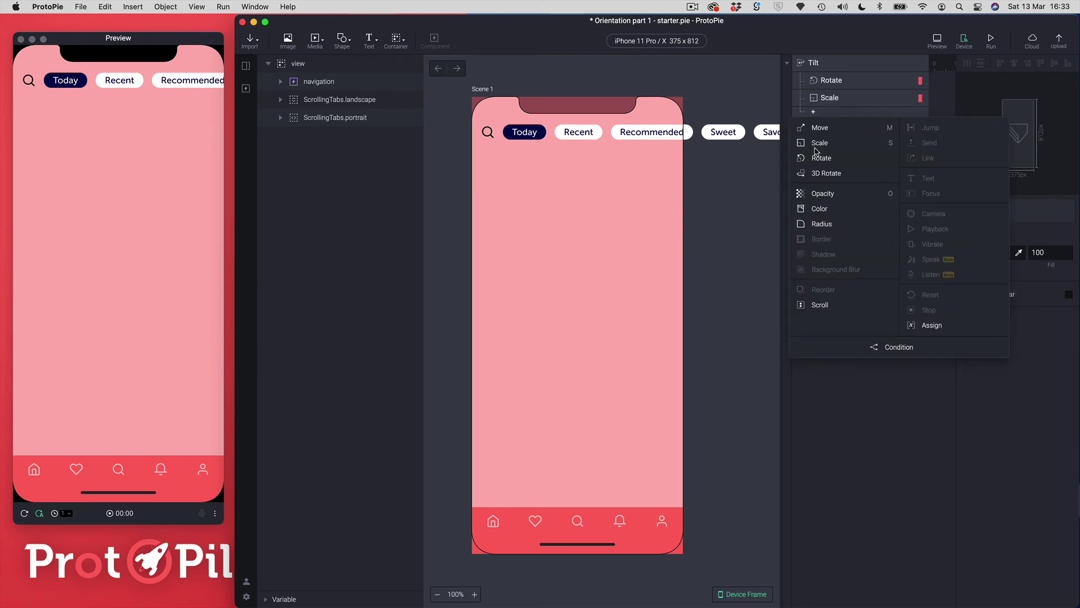
pyautogui.click(818, 197)
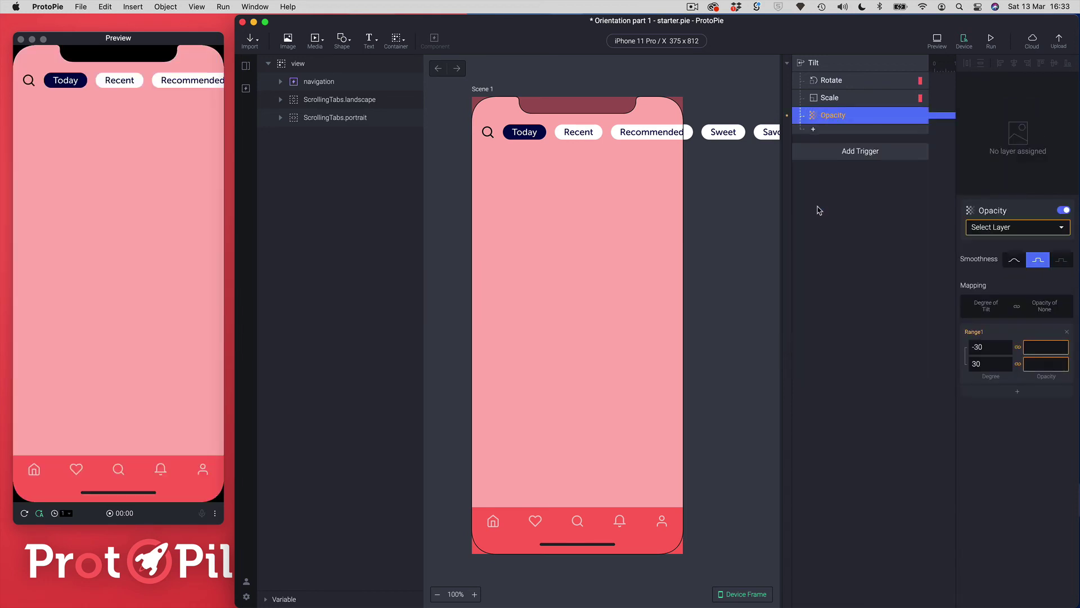
pyautogui.click(1011, 231)
pyautogui.click(993, 286)
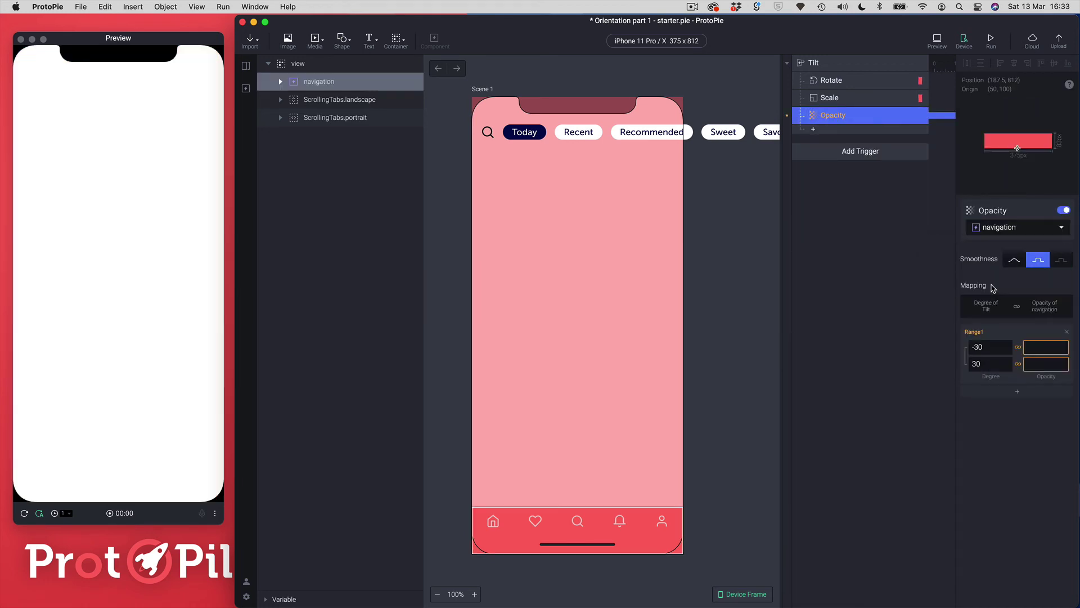
# - Set the tilt range of the navigation layer's Opacity response to 40 to 60 degrees
pyautogui.click(970, 347)
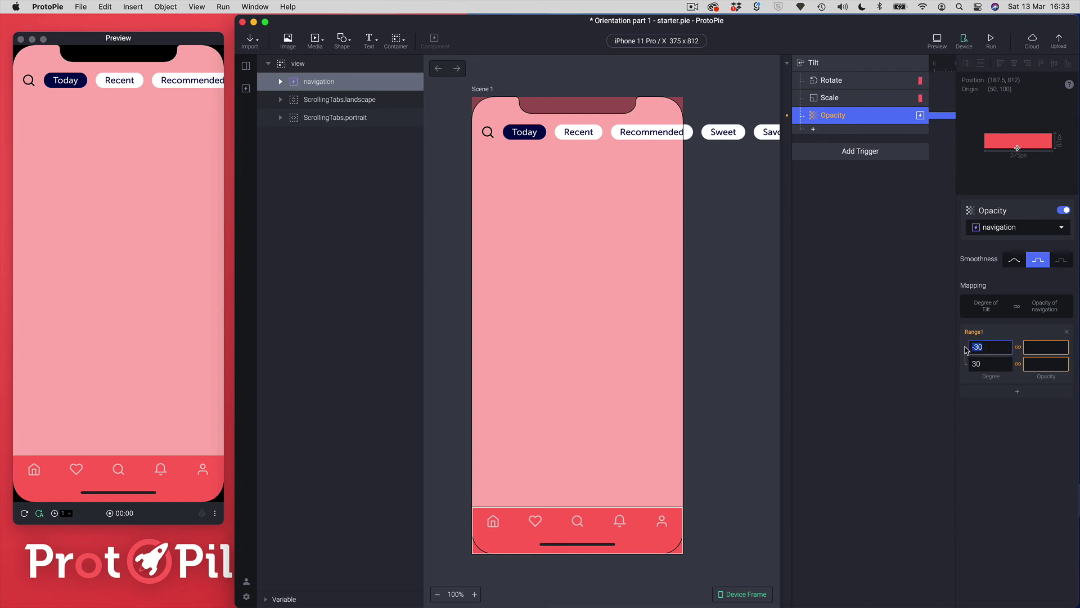
pyautogui.write('4')
pyautogui.press('Tab')
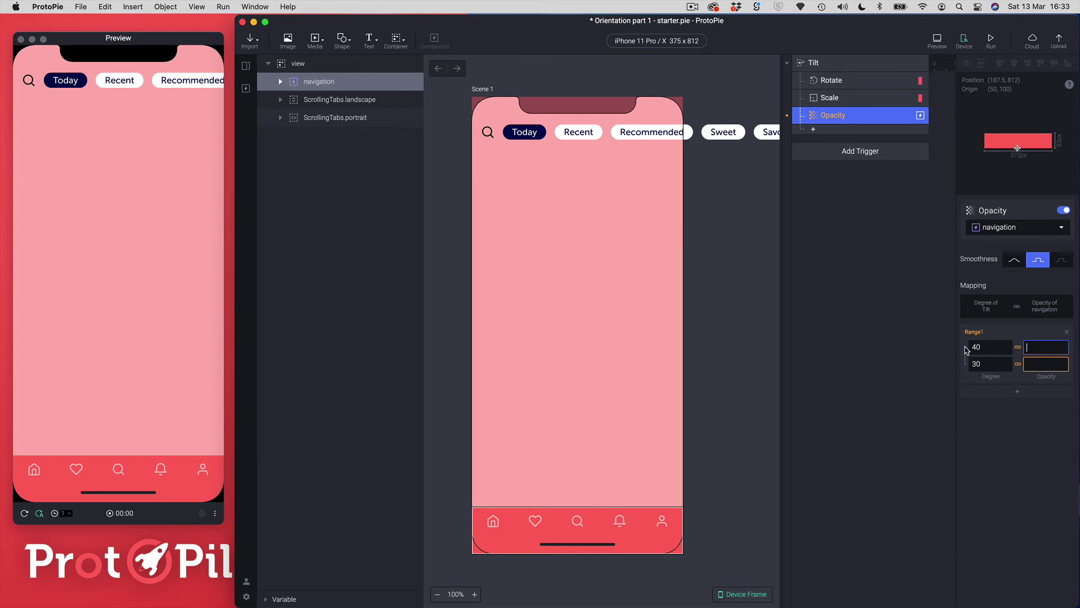
pyautogui.write('60')
pyautogui.press('BackSpace')
pyautogui.press('BackSpace')
pyautogui.click(983, 363)
pyautogui.write('60')
# - Map the navigation layer's opacity from 100 to 0 across the tilt range
pyautogui.click(1053, 348)
pyautogui.write('100')
pyautogui.click(1040, 366)
pyautogui.write('0')
pyautogui.press('Return')
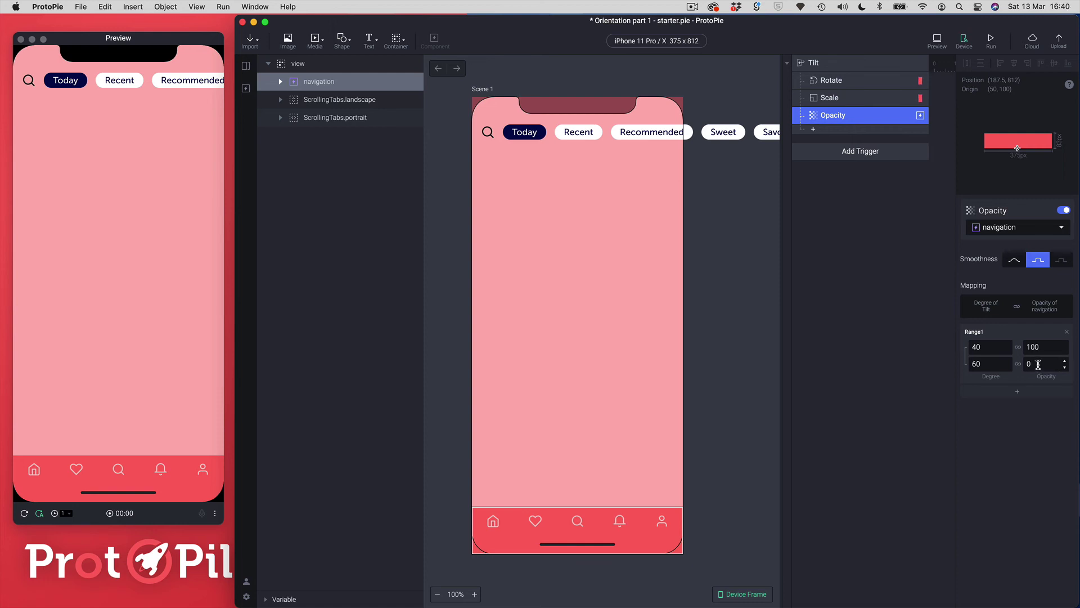
# - Add a second Opacity response to the Tilt trigger and assign it to ScrollingTabs.landscape
pyautogui.click(814, 130)
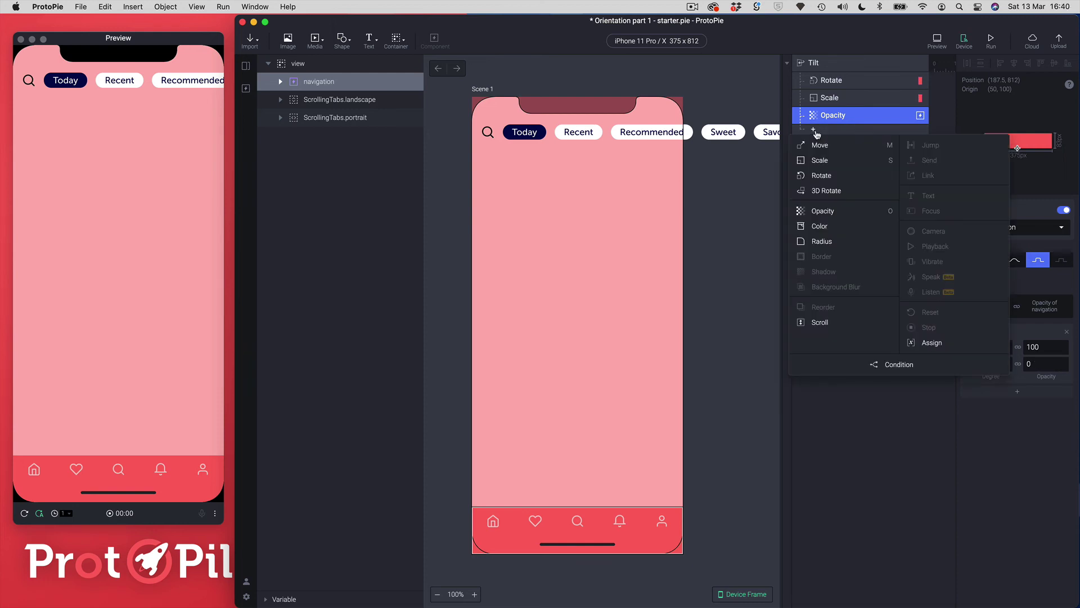
pyautogui.click(822, 216)
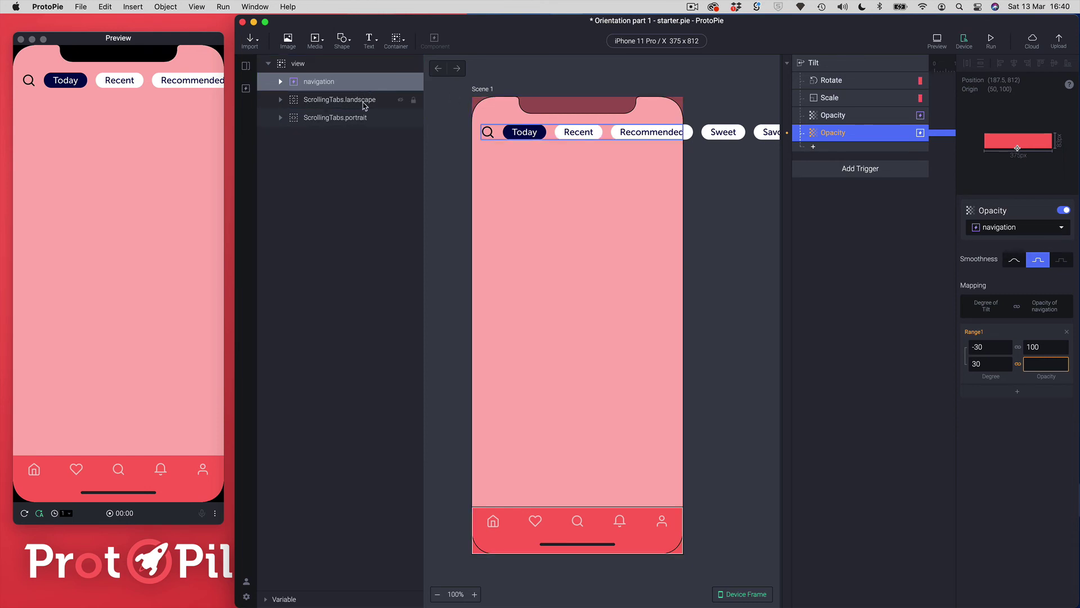
pyautogui.click(297, 103)
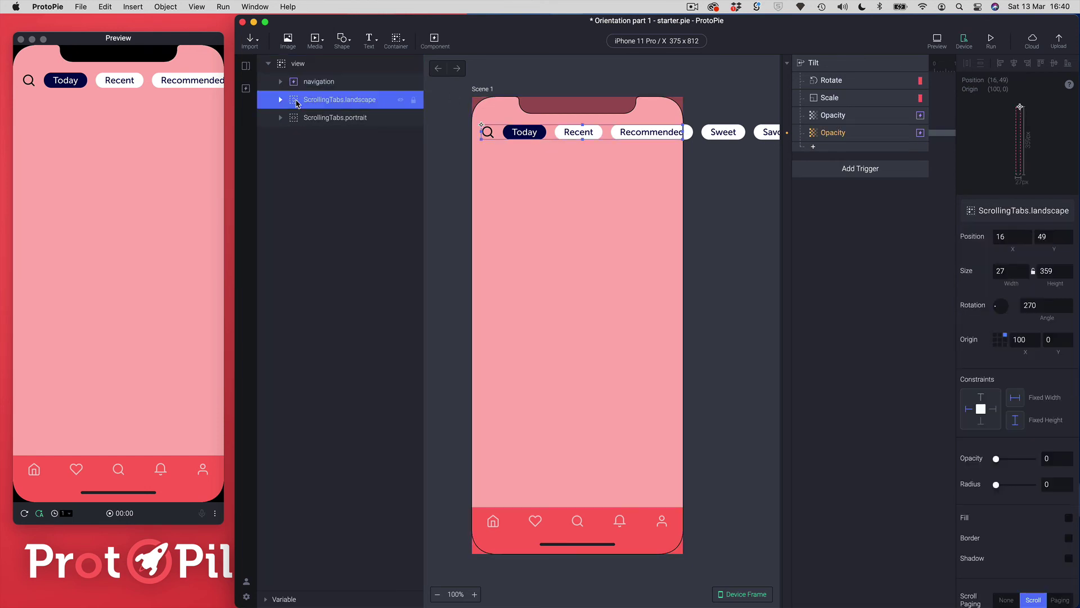
pyautogui.click(854, 137)
pyautogui.click(994, 229)
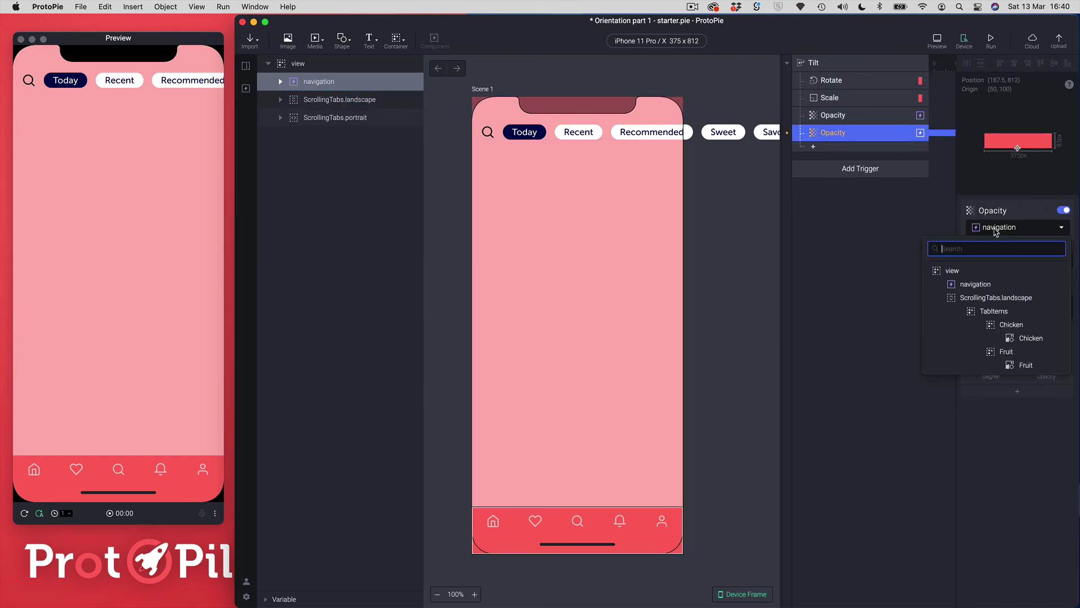
pyautogui.click(1009, 301)
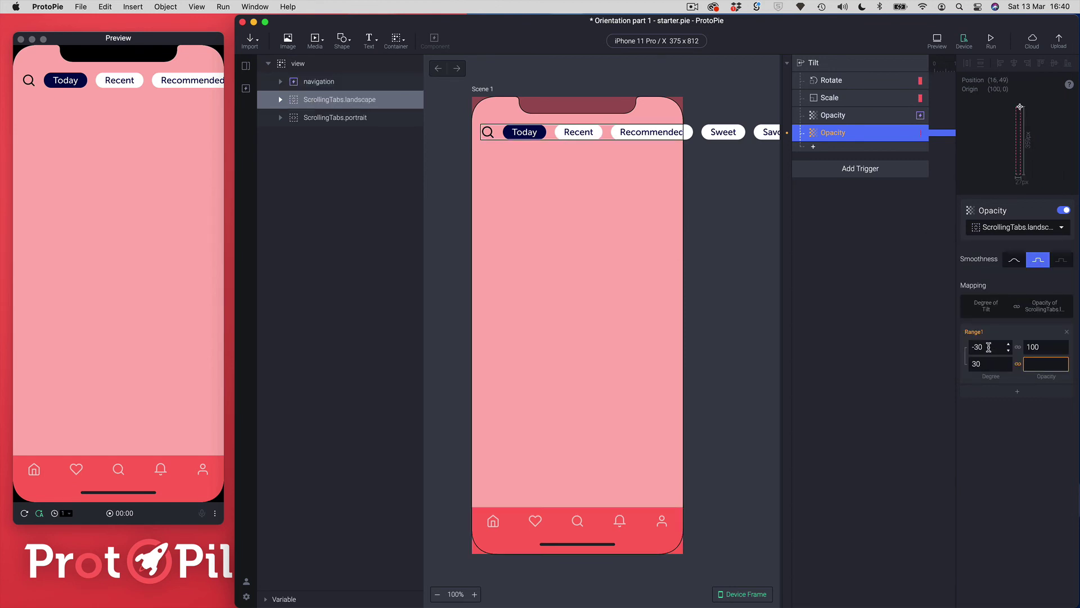
# - Map the opacity of ScrollingTabs.landscape from 0 to 100 for a tilt of 40 to 60 degrees
pyautogui.moveTo(993, 347); pyautogui.dragTo(956, 349)
pyautogui.write('40')
pyautogui.moveTo(983, 365); pyautogui.dragTo(961, 367)
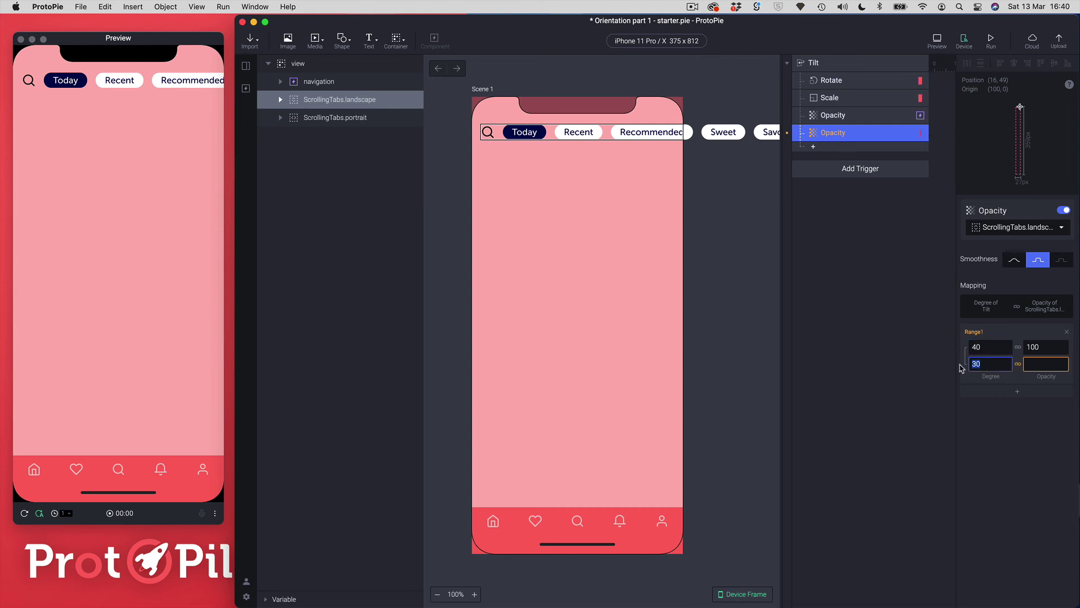
pyautogui.write('60')
pyautogui.moveTo(1045, 348); pyautogui.dragTo(1018, 352)
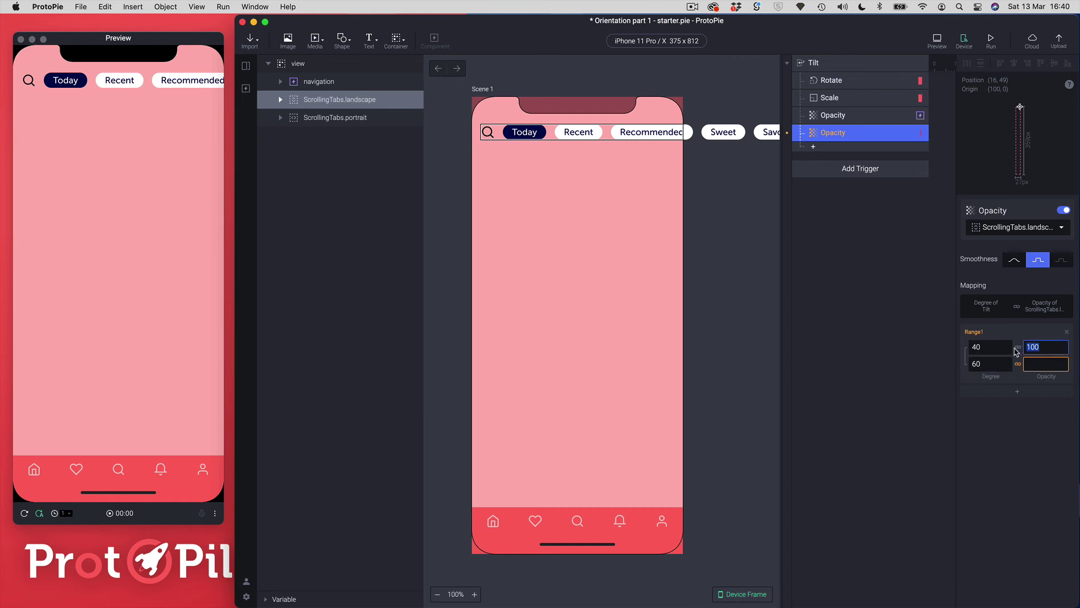
pyautogui.write('0')
pyautogui.press('Tab')
pyautogui.write('100')
pyautogui.press('Return')
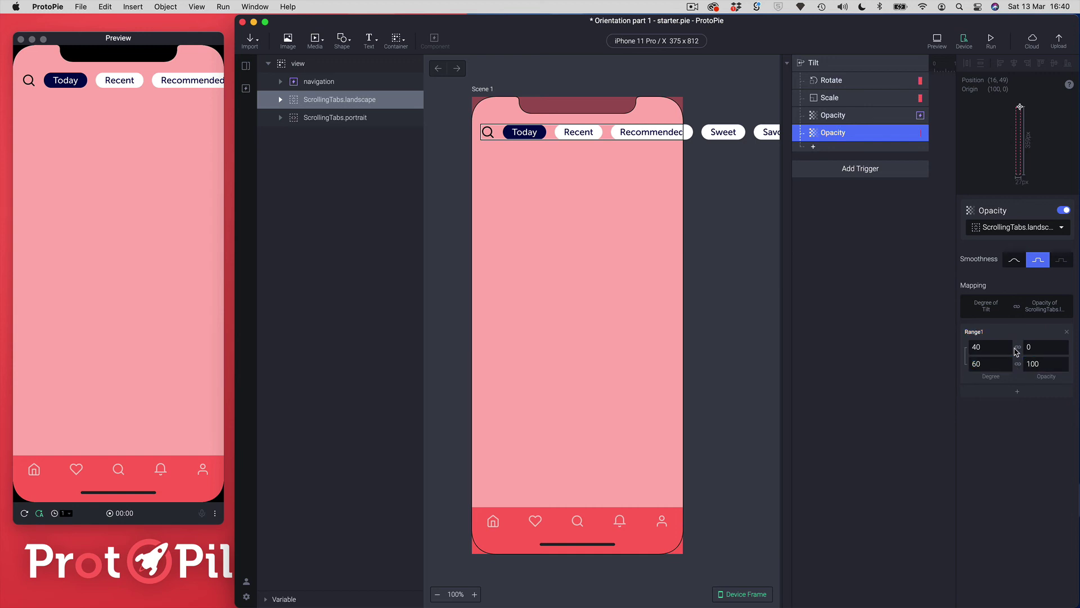
# - Add a third Opacity response to the Tilt trigger and assign it to ScrollingTabs.portrait
pyautogui.click(814, 148)
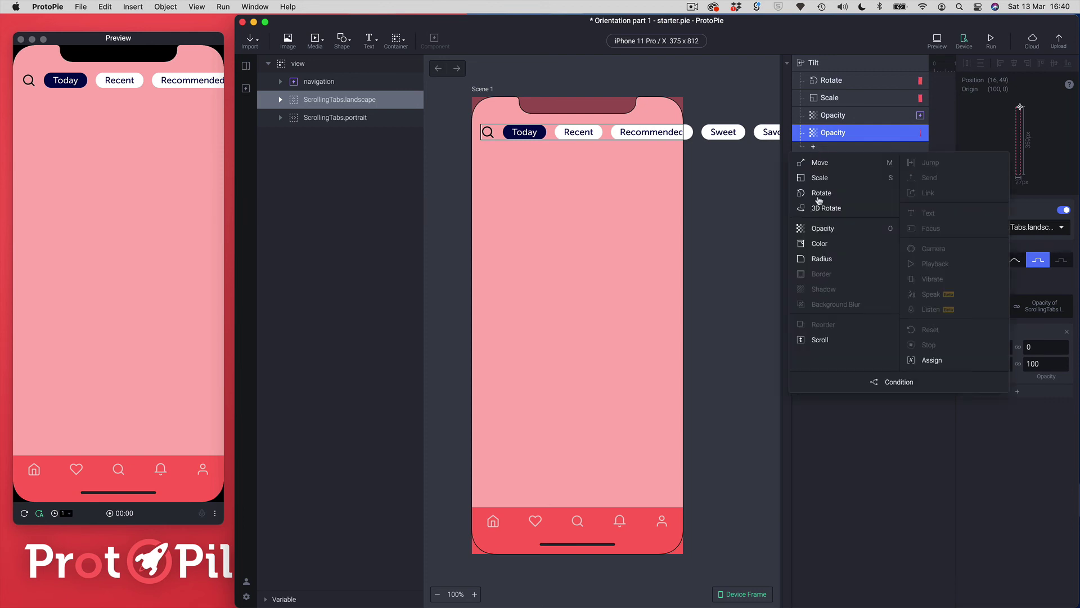
pyautogui.click(820, 229)
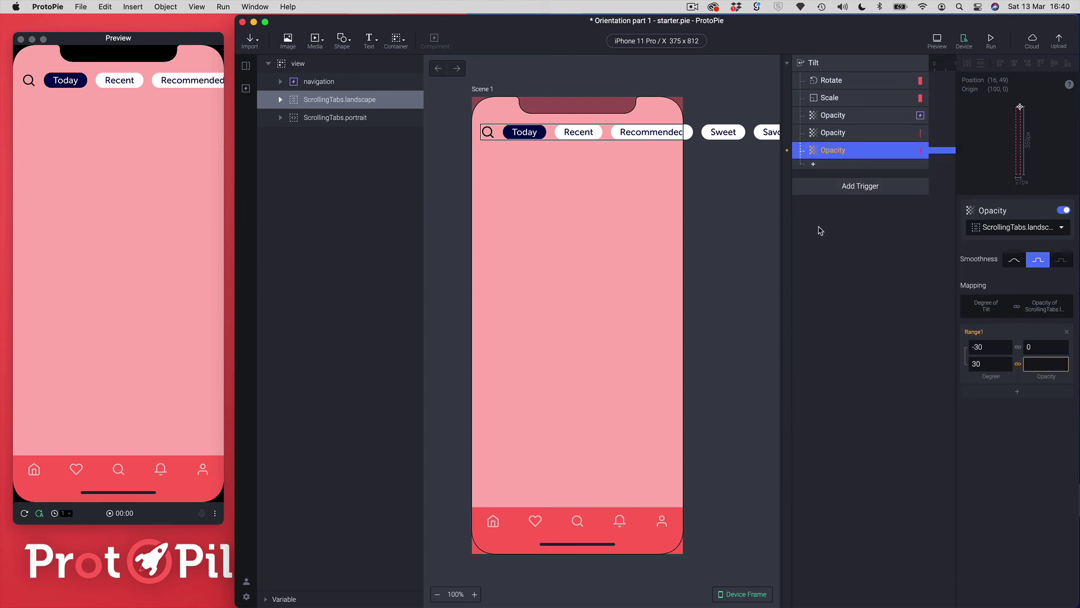
pyautogui.click(315, 119)
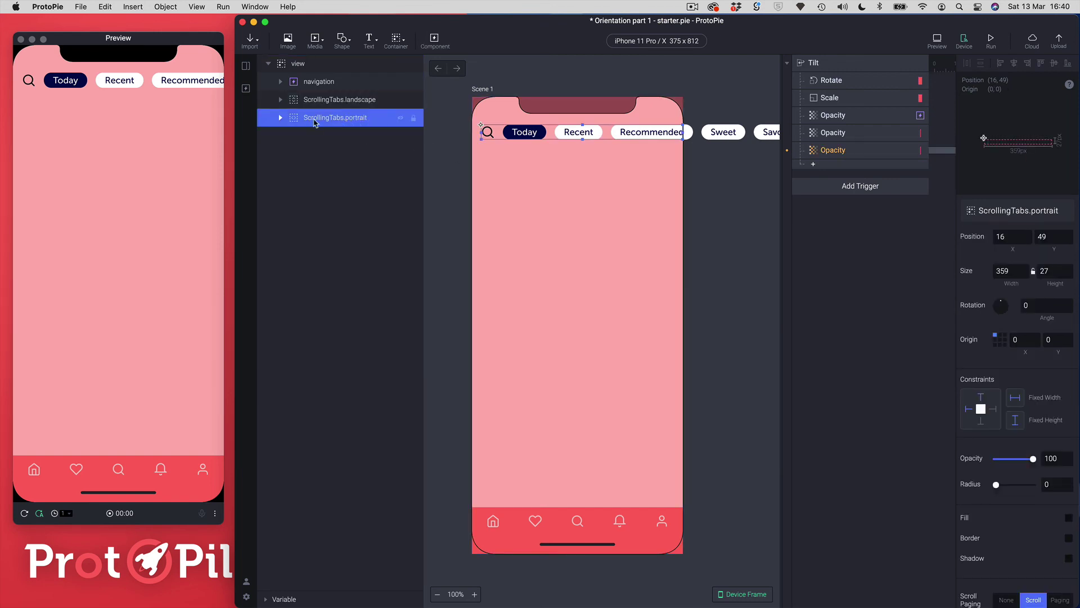
pyautogui.click(842, 151)
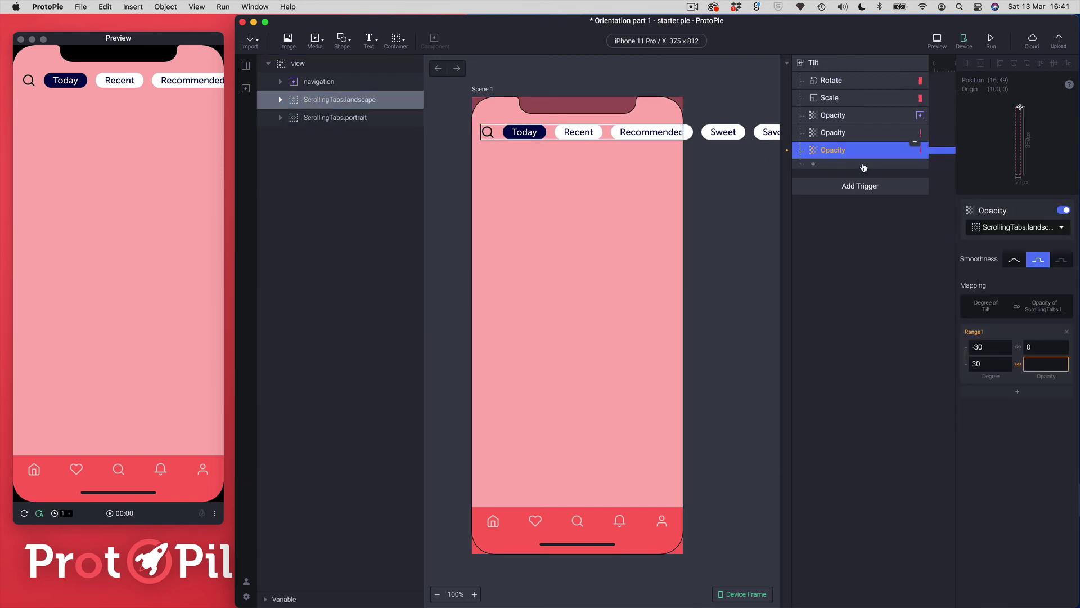
pyautogui.click(1025, 230)
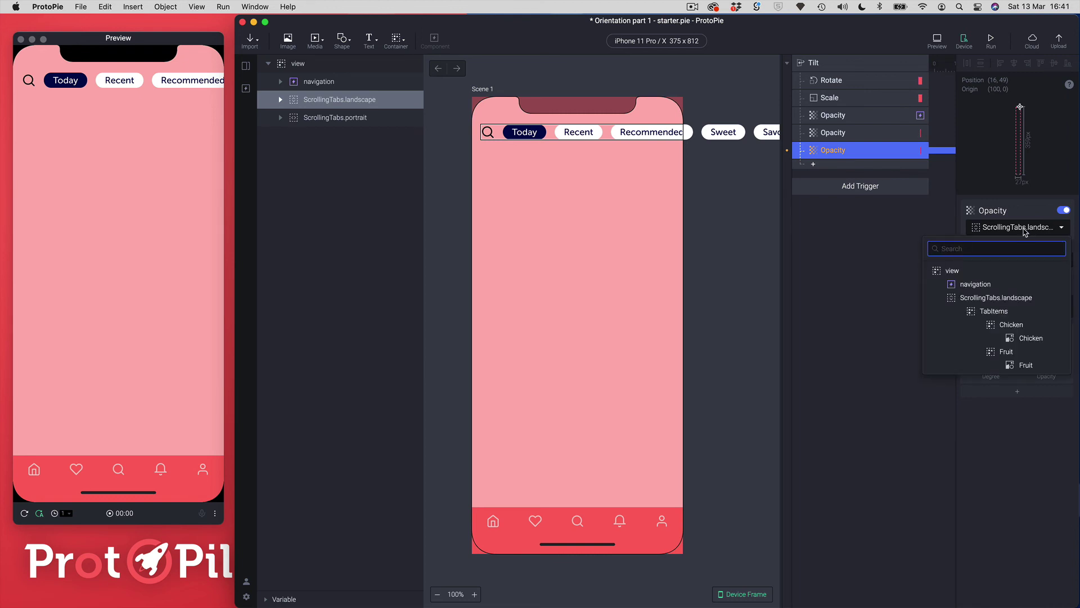
pyautogui.write('SCROL')
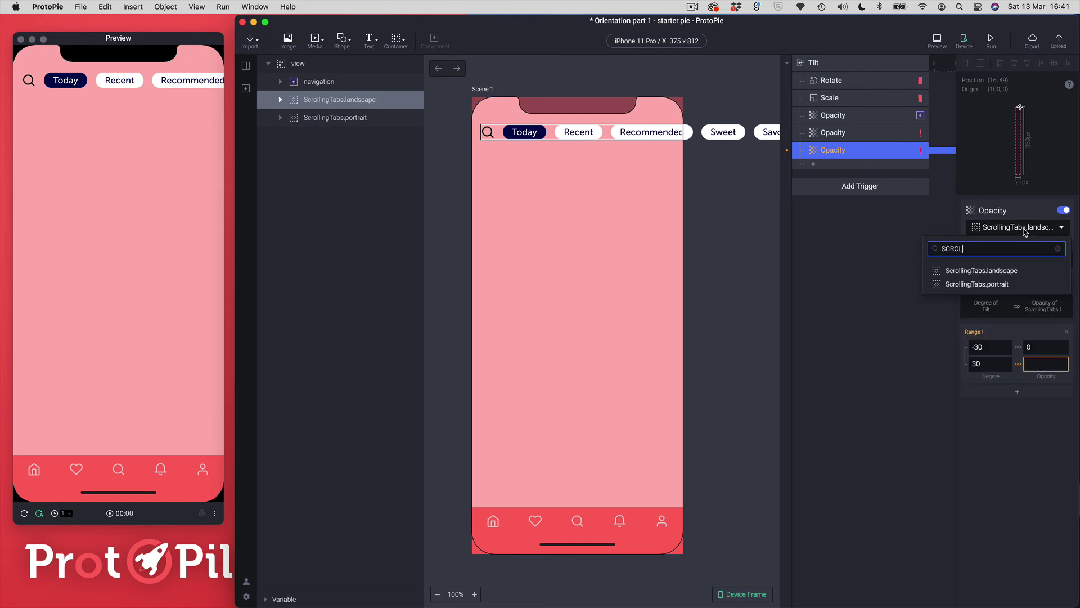
pyautogui.write('L')
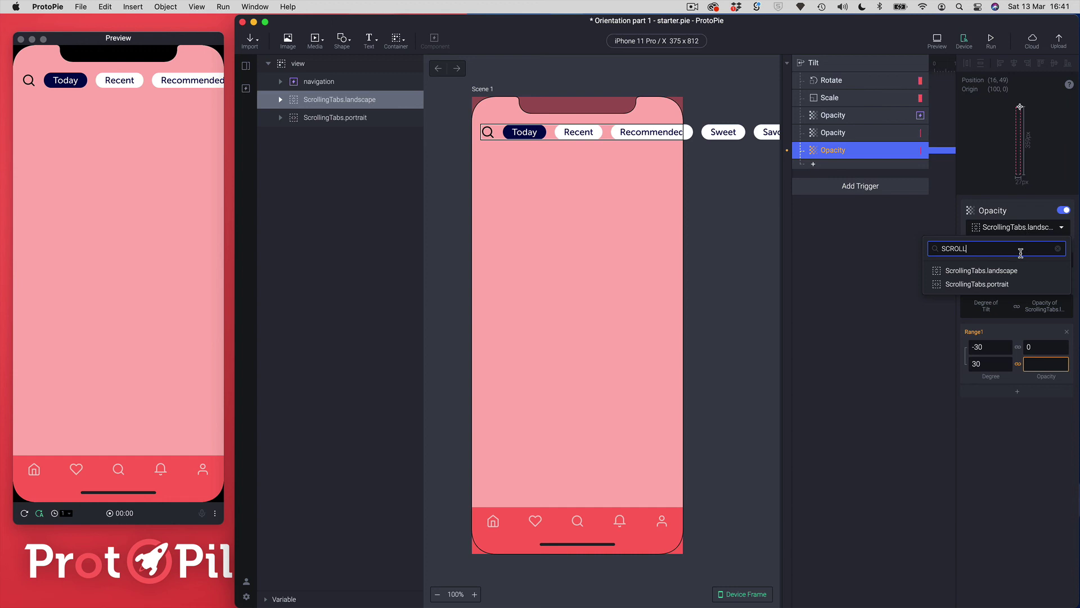
pyautogui.click(978, 285)
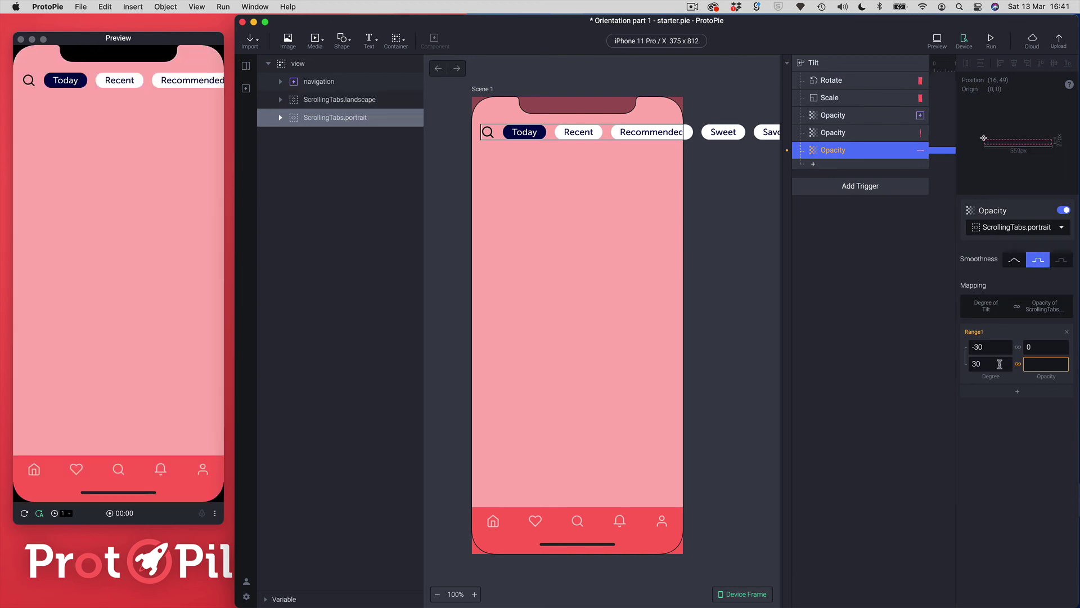
# - Map the opacity of ScrollingTabs.portrait from 100 to 0 for a tilt of 40 to 60 degrees
pyautogui.click(970, 347)
pyautogui.write('40')
pyautogui.press('Tab')
pyautogui.write('6')
pyautogui.press('Return')
pyautogui.click(1025, 347)
pyautogui.write('100')
pyautogui.click(1030, 363)
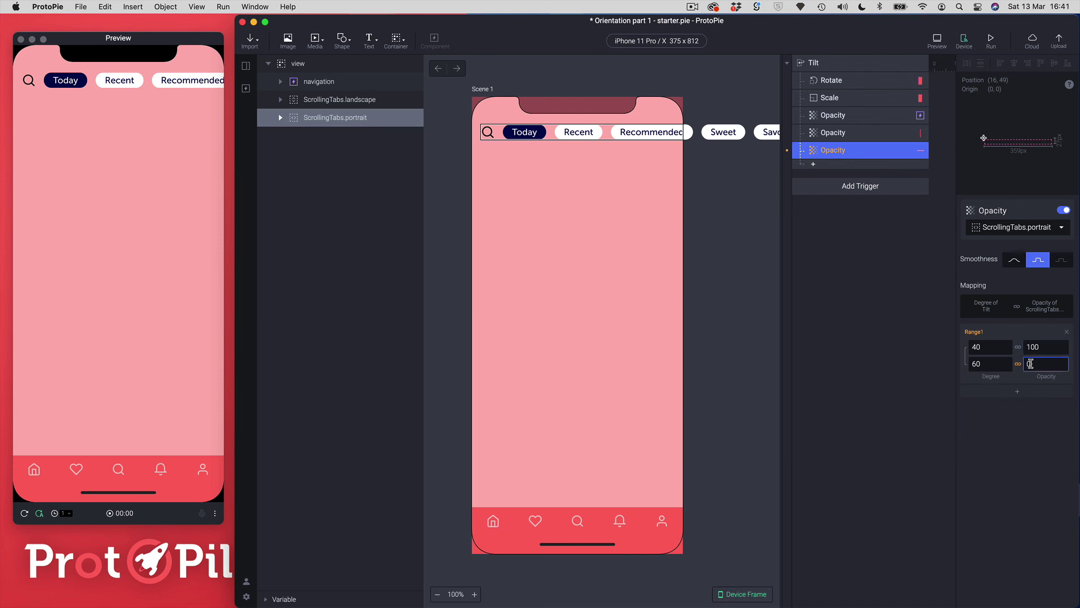
pyautogui.write('0')
pyautogui.press('Return')
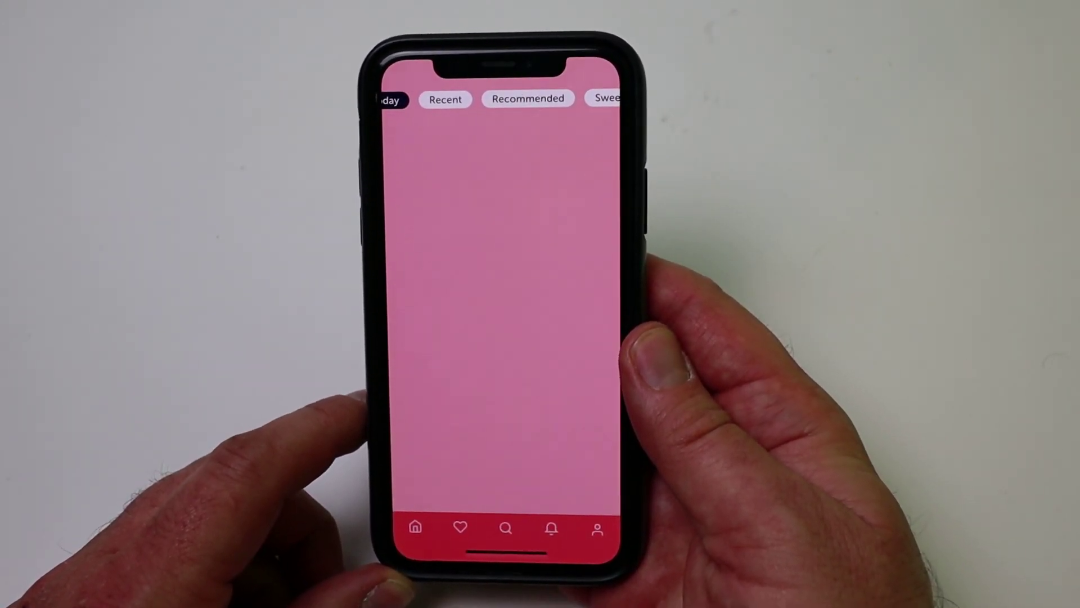
pyautogui.moveTo(465, 76); pyautogui.dragTo(540, 102)
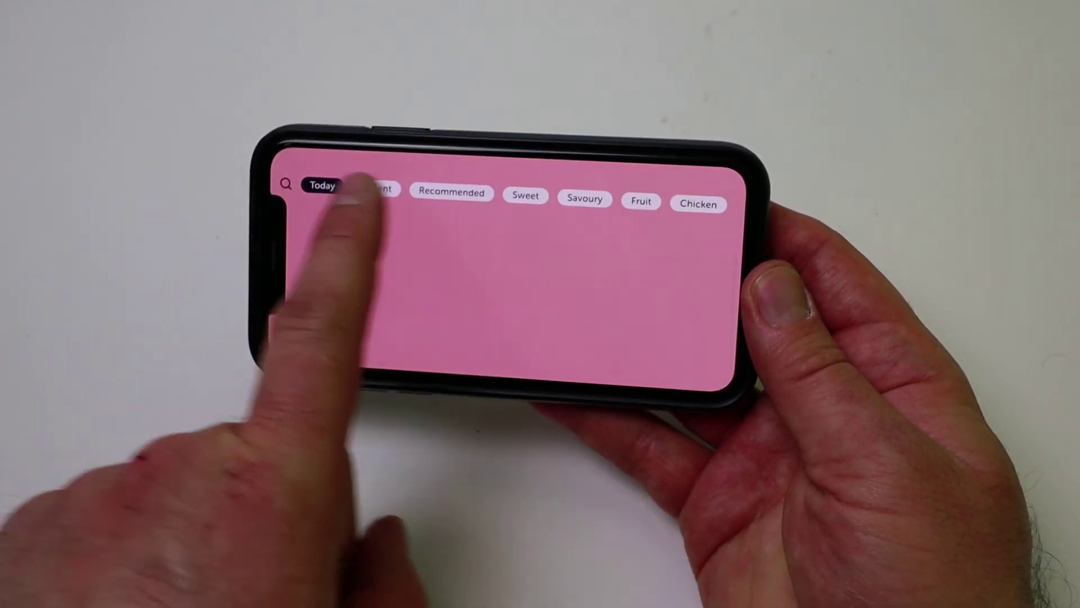
pyautogui.moveTo(458, 188); pyautogui.dragTo(490, 177)
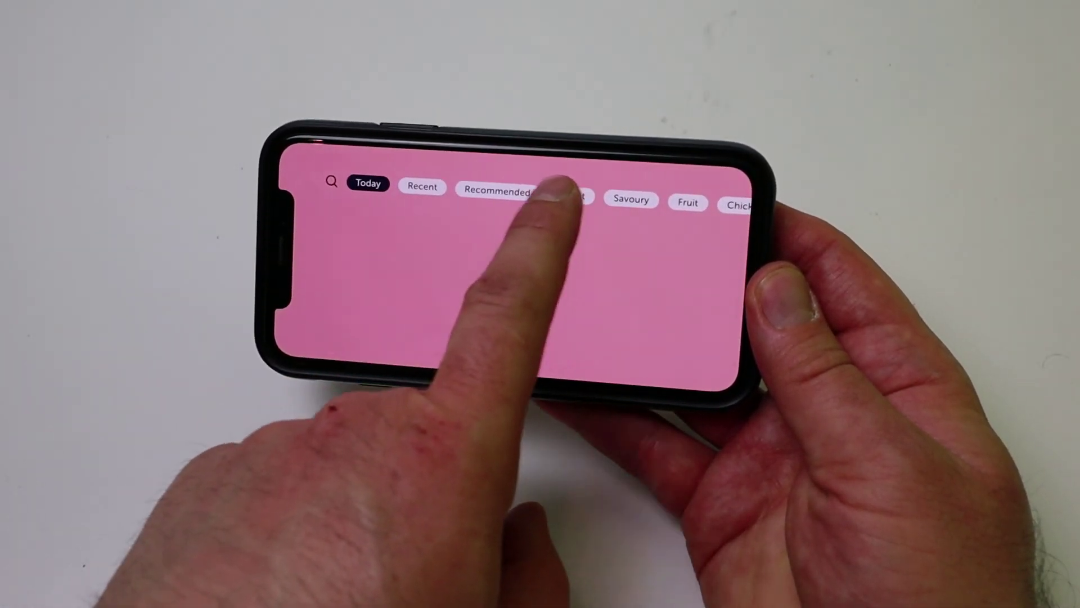
pyautogui.moveTo(560, 185); pyautogui.dragTo(470, 193)
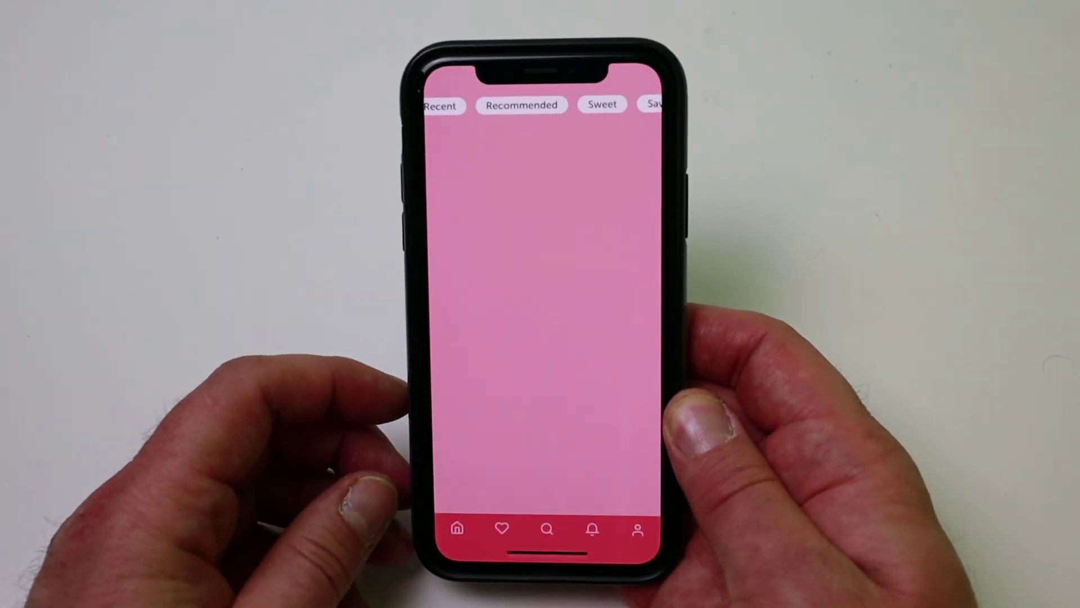
pyautogui.moveTo(535, 102); pyautogui.dragTo(613, 104)
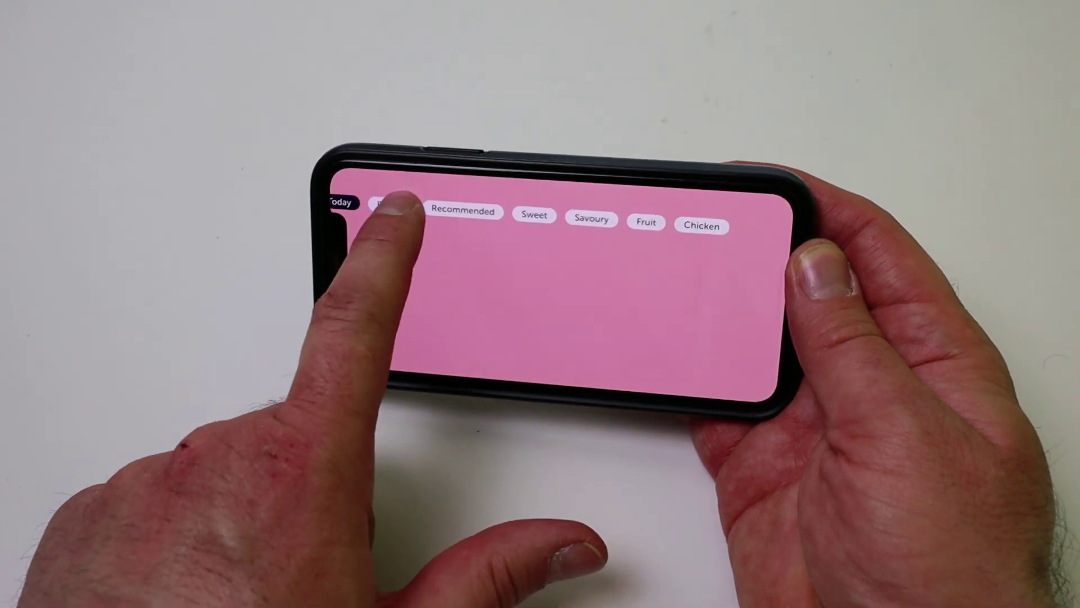
pyautogui.moveTo(397, 200); pyautogui.dragTo(535, 193)
pyautogui.moveTo(446, 205); pyautogui.dragTo(479, 180)
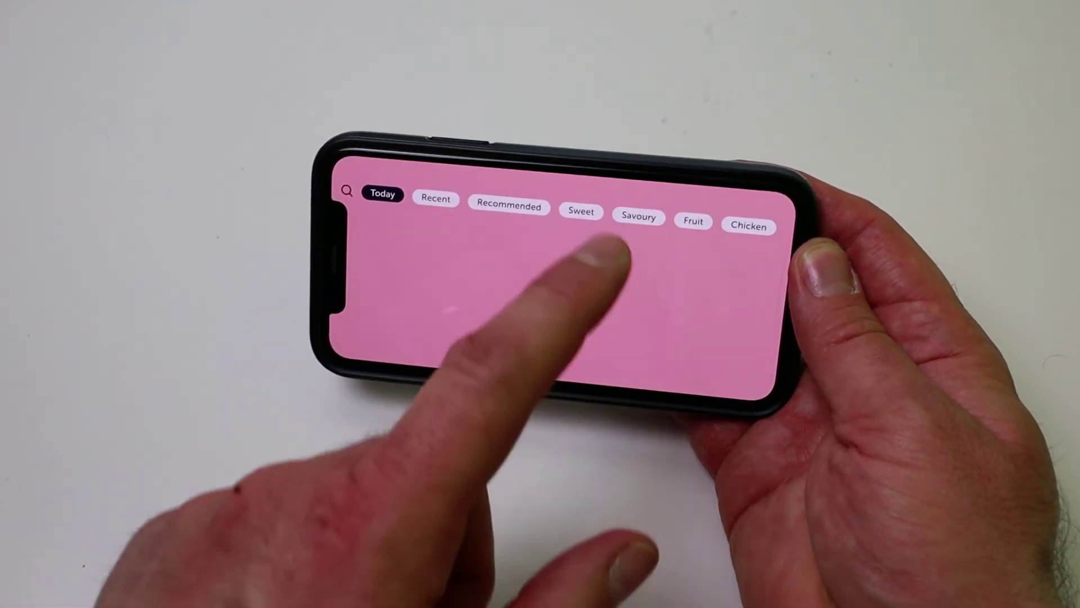
pyautogui.moveTo(495, 200); pyautogui.dragTo(406, 188)
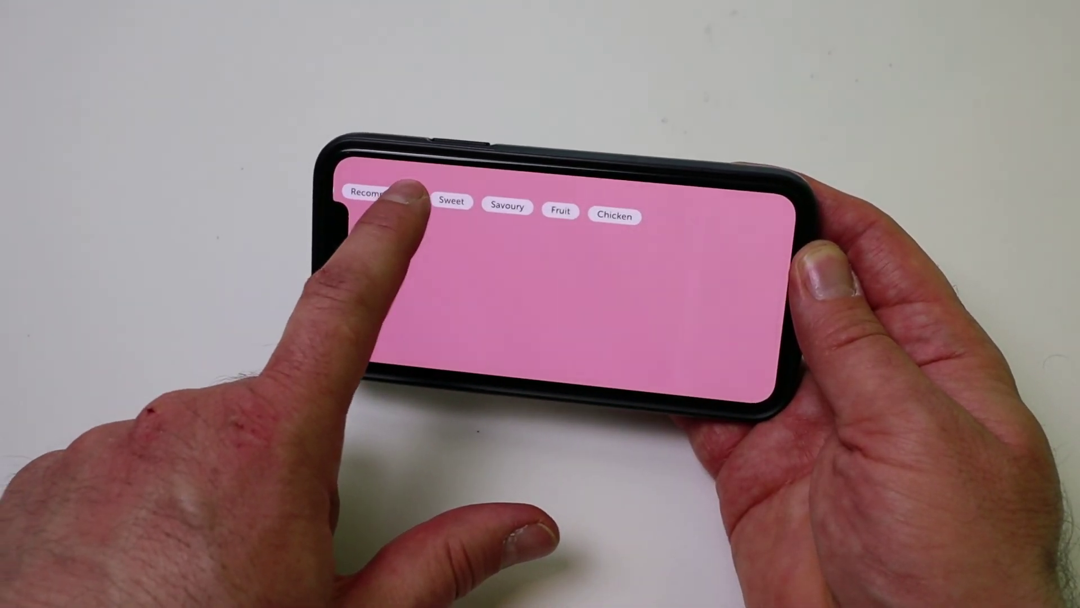